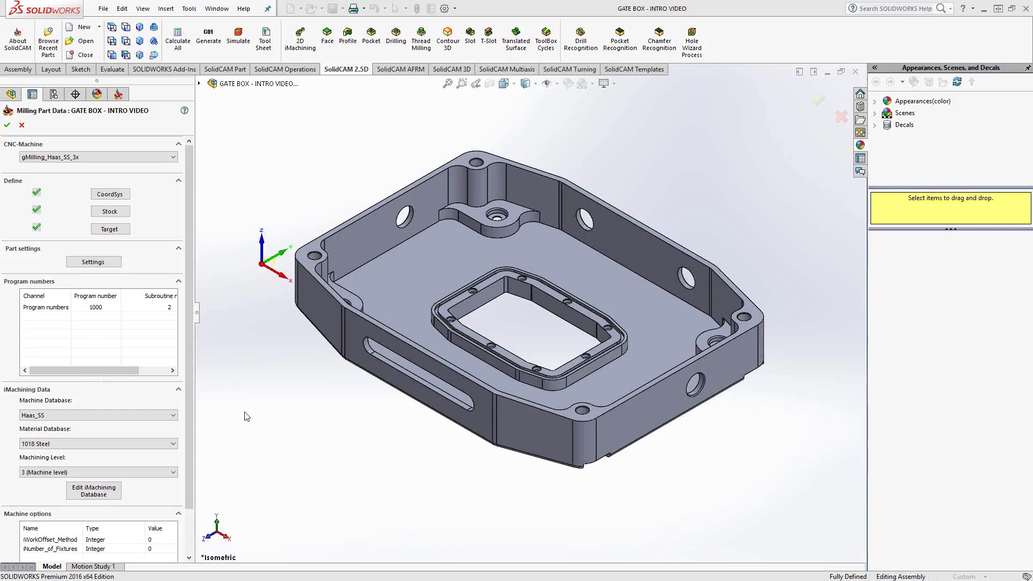
# Review the machine and material database choices offered in the iMachining data.
pyautogui.click(172, 415)
pyautogui.click(172, 418)
pyautogui.click(168, 444)
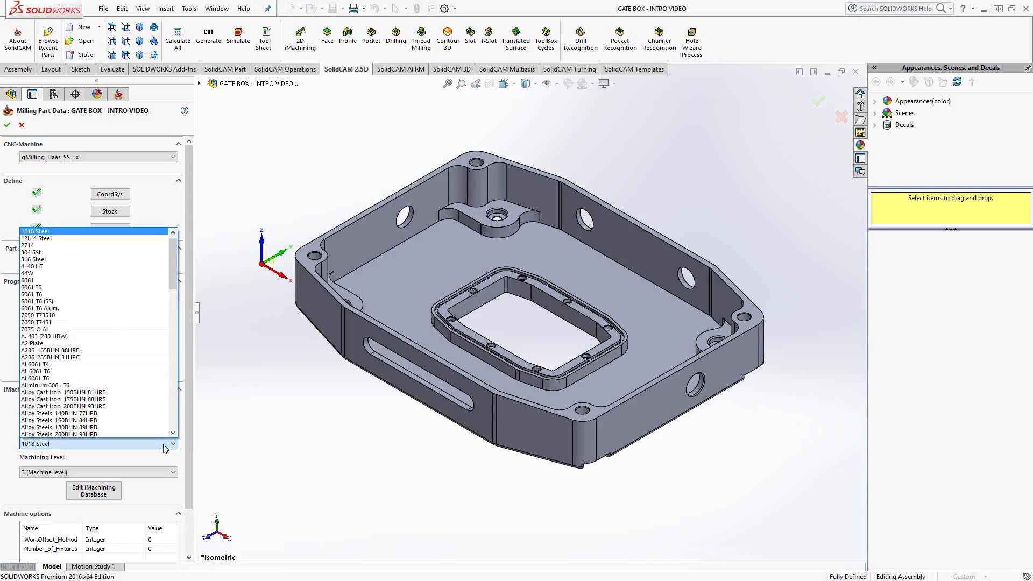
pyautogui.click(165, 448)
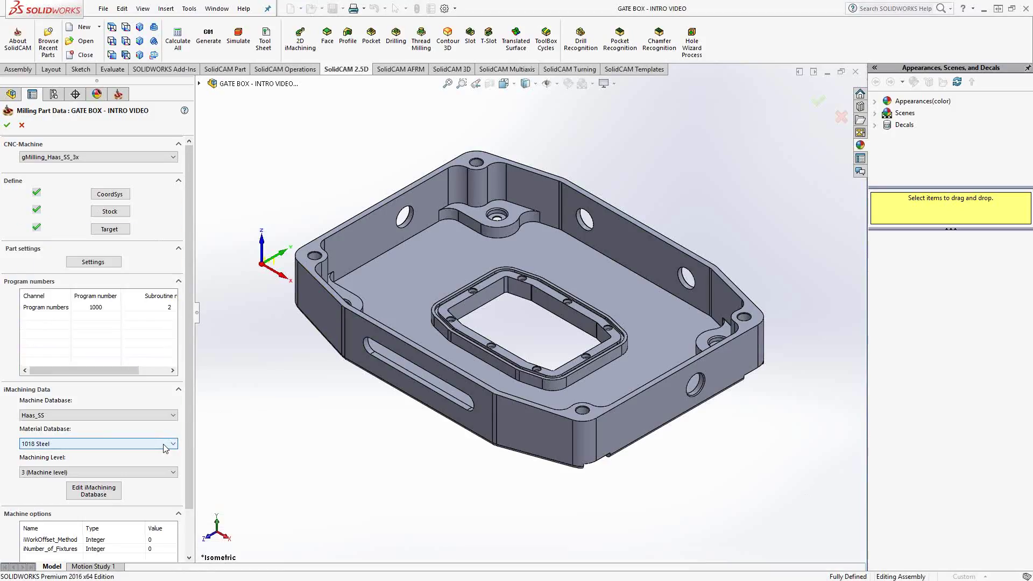
# Create a new machine entry named Test in the iMachining database and start editing its maximum spindle speed.
pyautogui.click(86, 496)
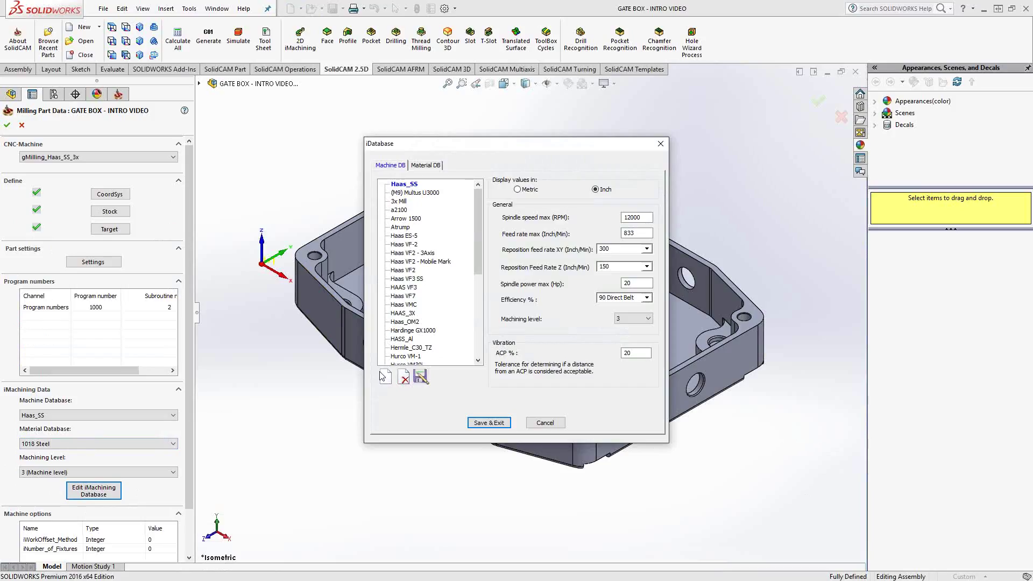
pyautogui.click(387, 378)
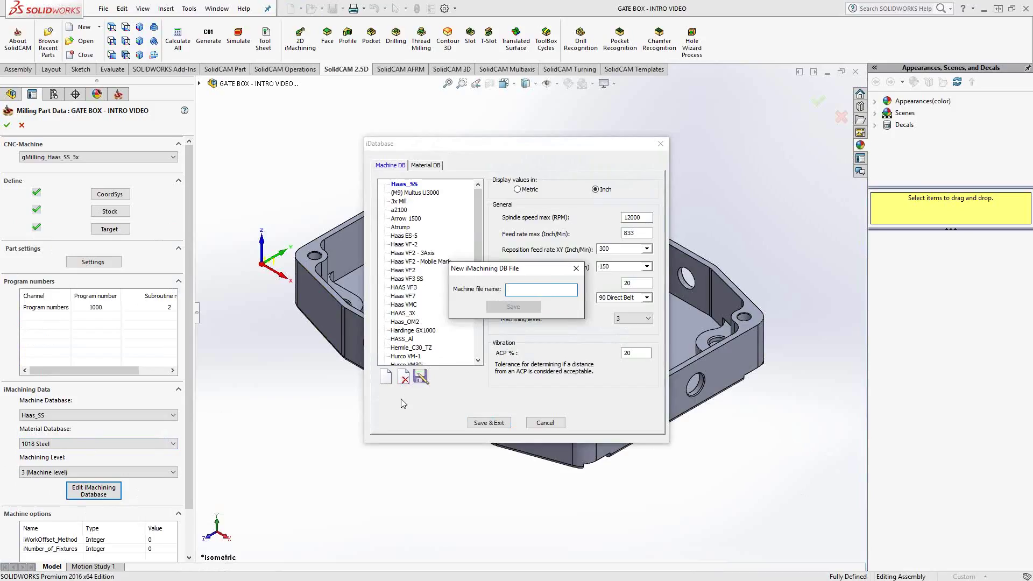
pyautogui.write('Test')
pyautogui.press('Return')
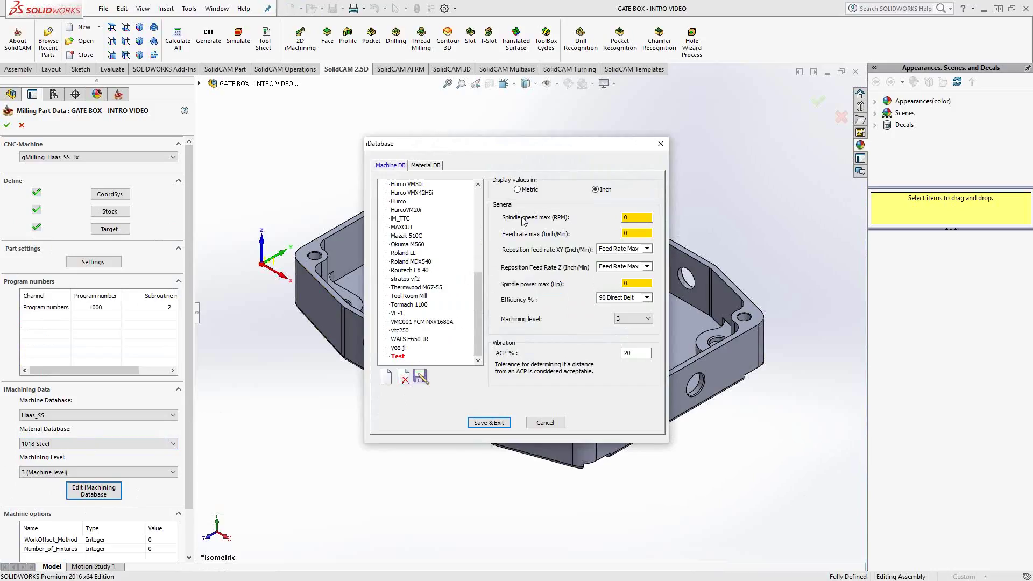
pyautogui.click(627, 218)
# Create a new material entry named Test in the iMachining material database.
pyautogui.click(423, 166)
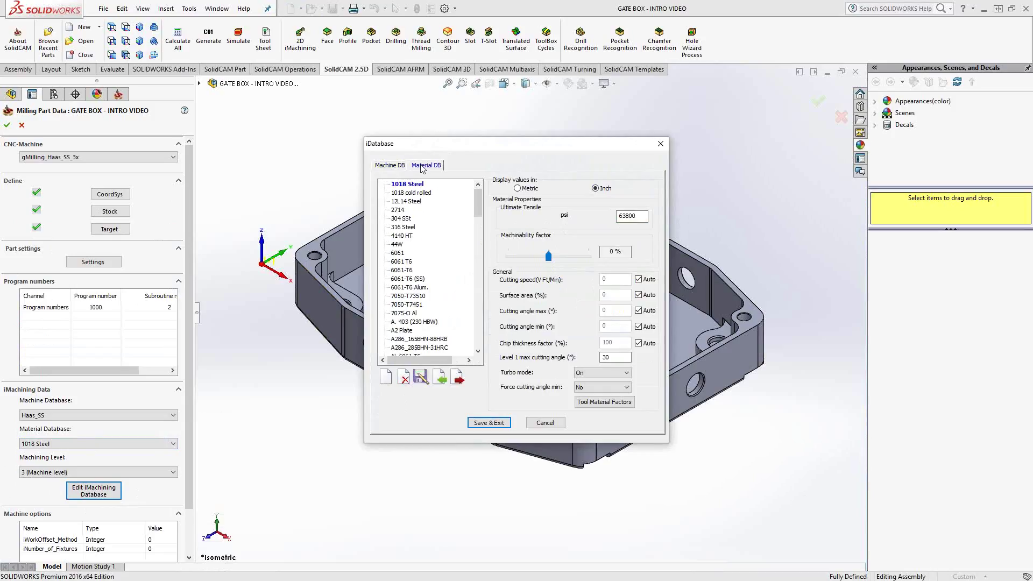
pyautogui.click(386, 376)
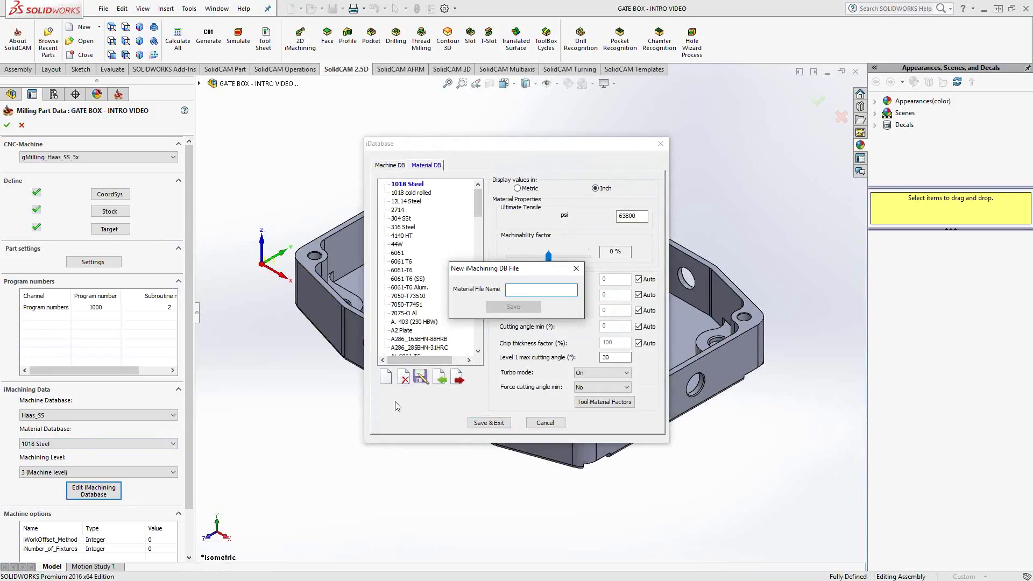
pyautogui.write('Test')
pyautogui.press('Return')
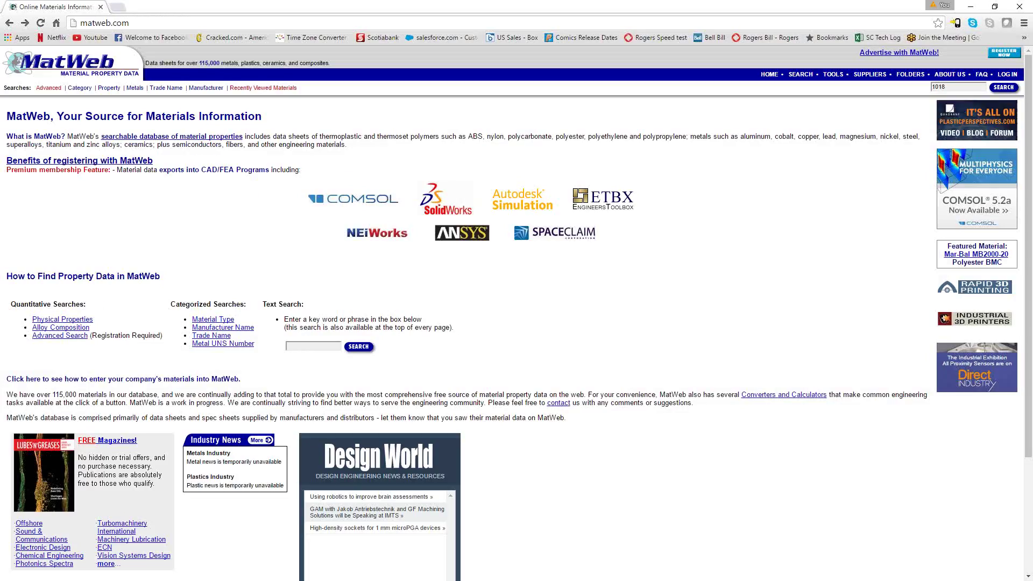
# Look up the ultimate tensile strength of AISI 1018 cold drawn steel on MatWeb and compare it with the 1018 Steel material entry.
pyautogui.moveTo(956, 66)
pyautogui.mouseDown()
pyautogui.moveTo(924, 97)
pyautogui.moveTo(995, 104)
pyautogui.moveTo(1004, 89)
pyautogui.moveTo(962, 69)
pyautogui.mouseUp()
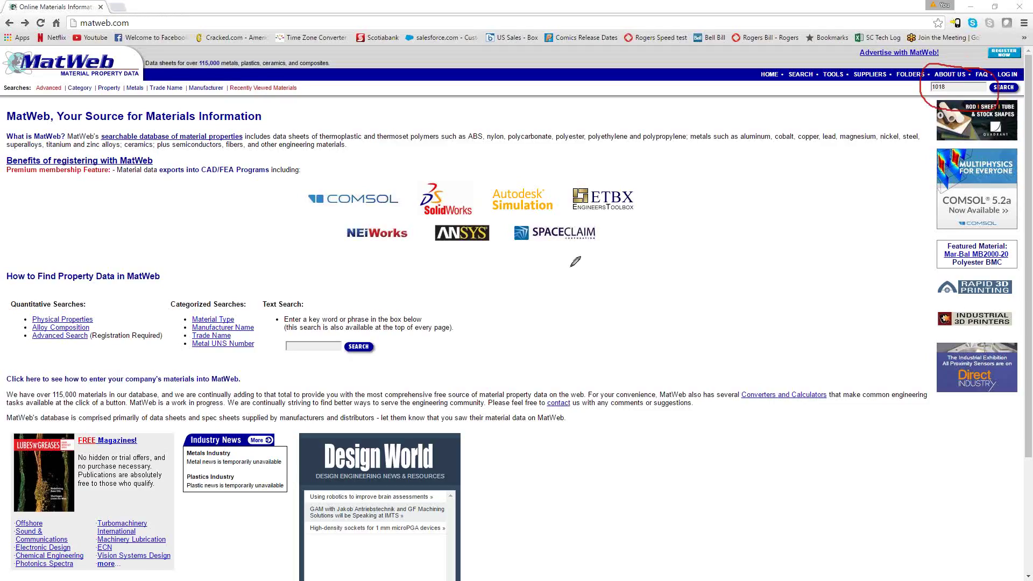
pyautogui.moveTo(398, 312)
pyautogui.mouseDown()
pyautogui.moveTo(301, 299)
pyautogui.moveTo(256, 305)
pyautogui.moveTo(308, 367)
pyautogui.moveTo(376, 373)
pyautogui.moveTo(396, 312)
pyautogui.mouseUp()
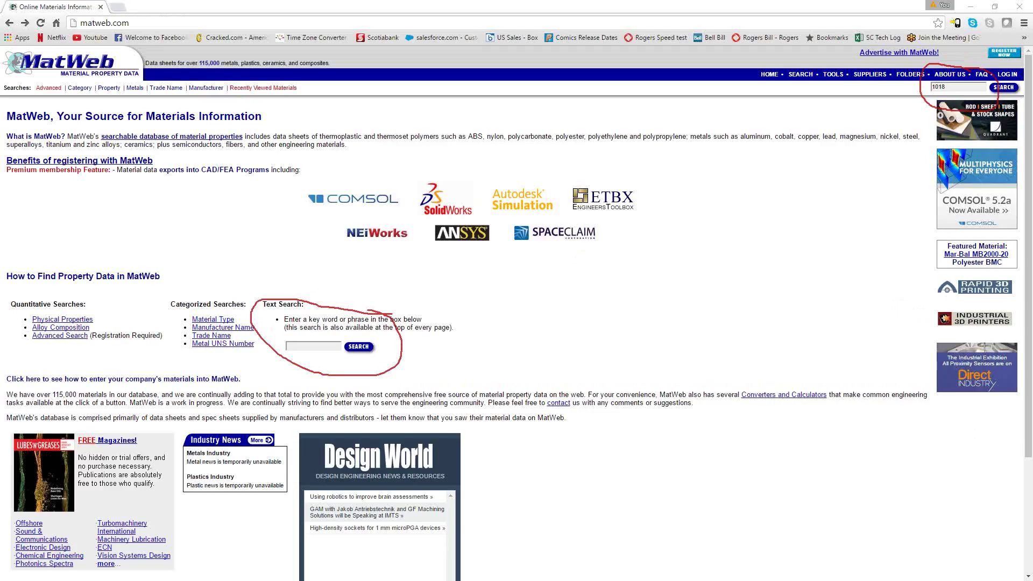
pyautogui.press('Escape')
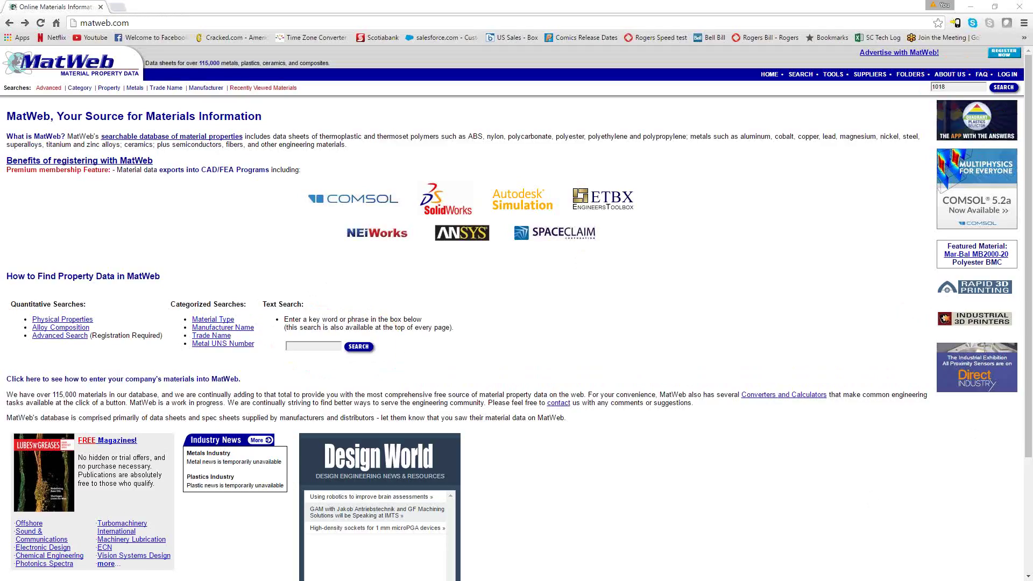
pyautogui.click(26, 24)
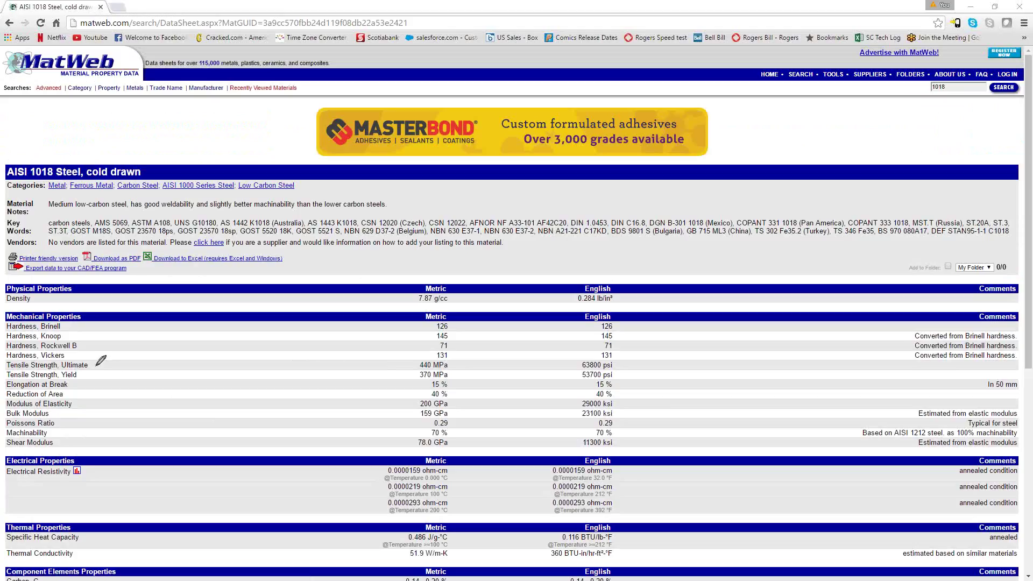
pyautogui.moveTo(95, 364)
pyautogui.mouseDown()
pyautogui.moveTo(358, 366)
pyautogui.moveTo(456, 355)
pyautogui.moveTo(566, 366)
pyautogui.moveTo(616, 347)
pyautogui.moveTo(629, 370)
pyautogui.moveTo(579, 384)
pyautogui.moveTo(563, 368)
pyautogui.mouseUp()
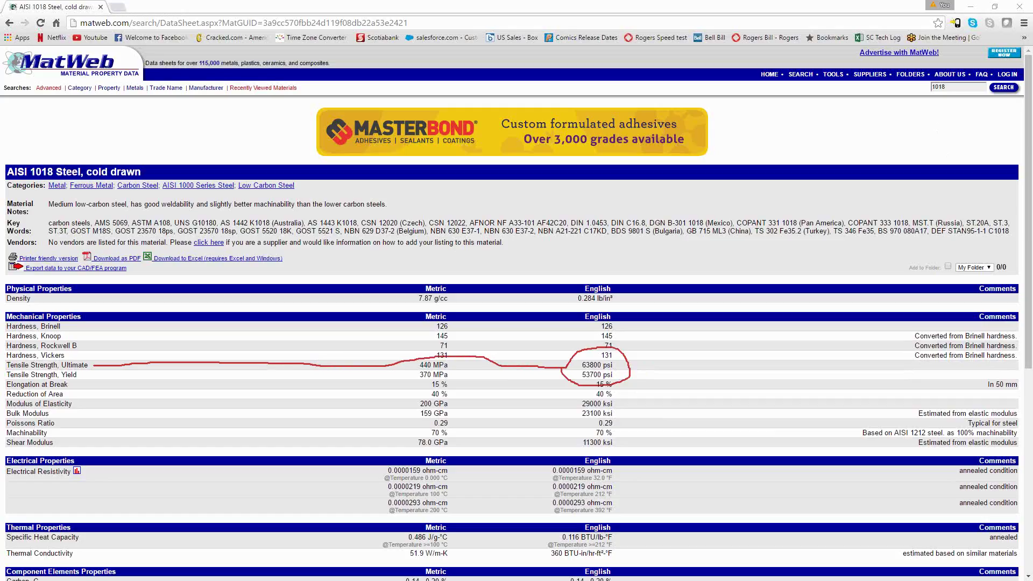
pyautogui.press('Escape')
pyautogui.click(971, 7)
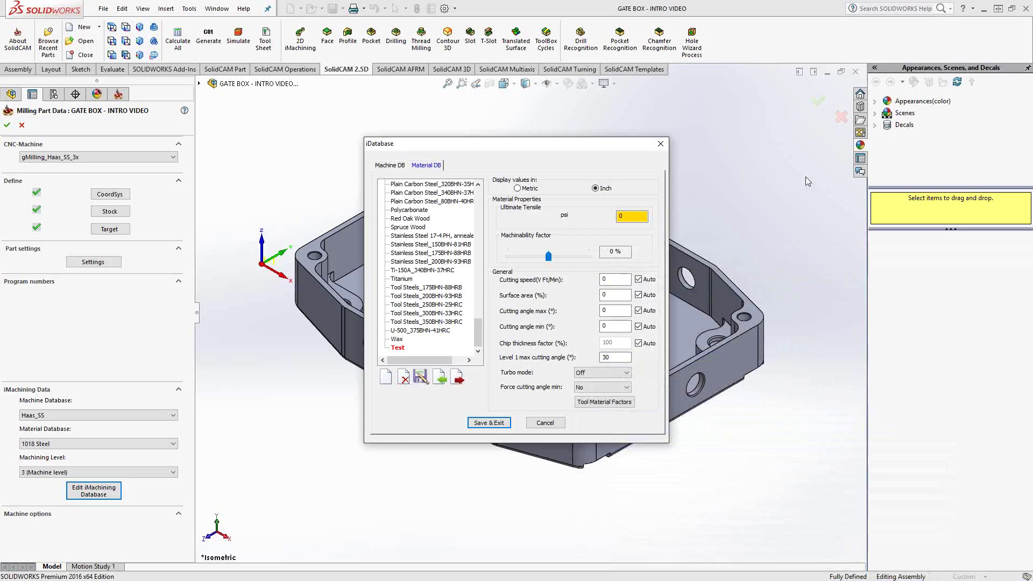
pyautogui.moveTo(477, 333); pyautogui.dragTo(488, 202)
pyautogui.click(410, 184)
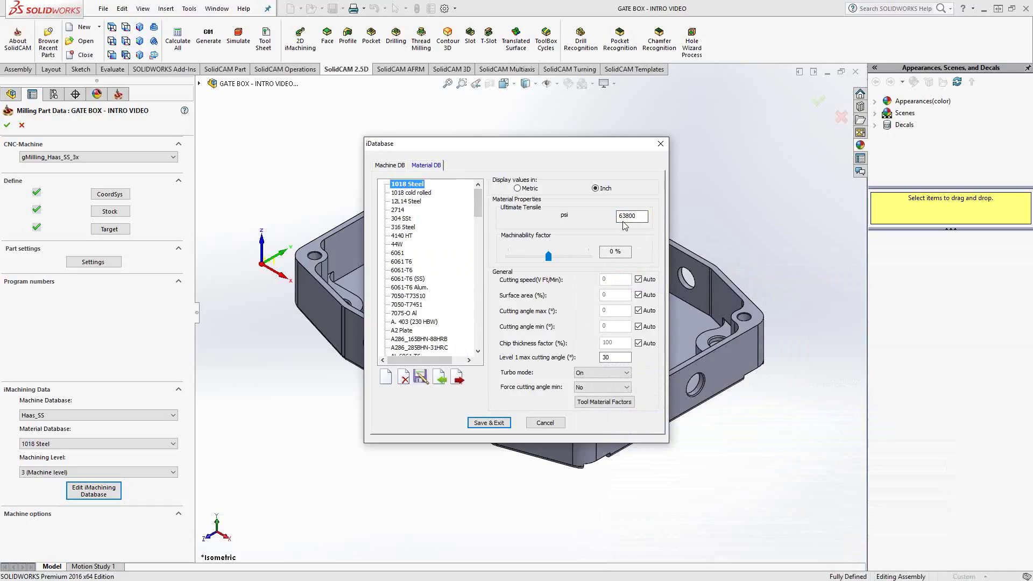
# Close the iMachining database without saving and accept the milling part data.
pyautogui.click(545, 423)
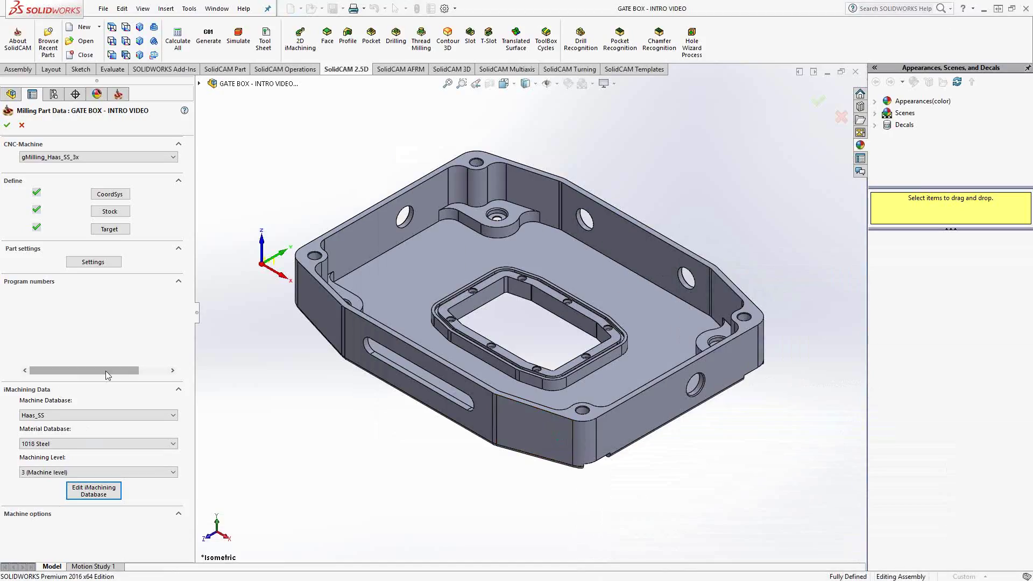
pyautogui.click(7, 127)
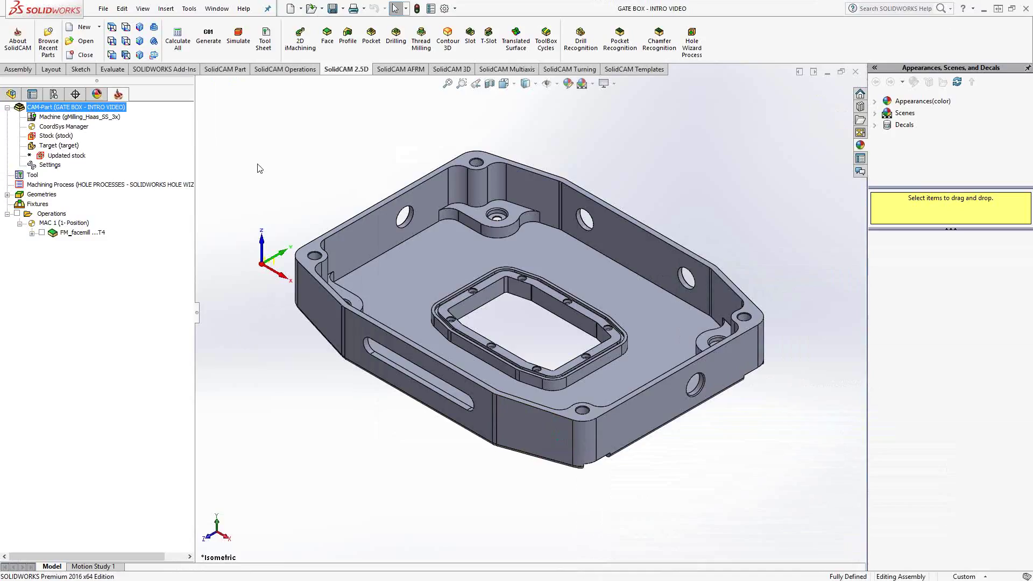
pyautogui.click(304, 70)
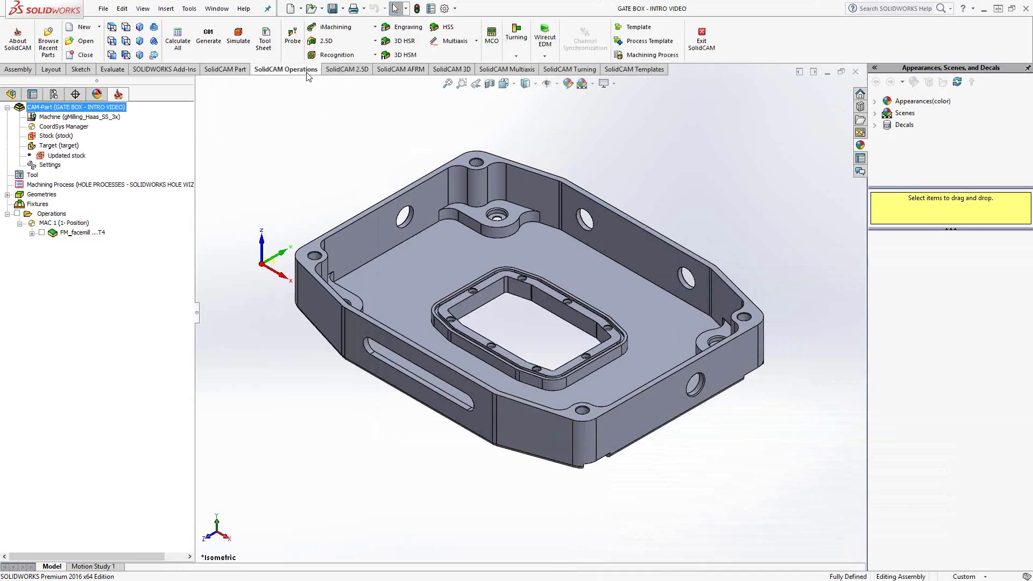
pyautogui.click(375, 43)
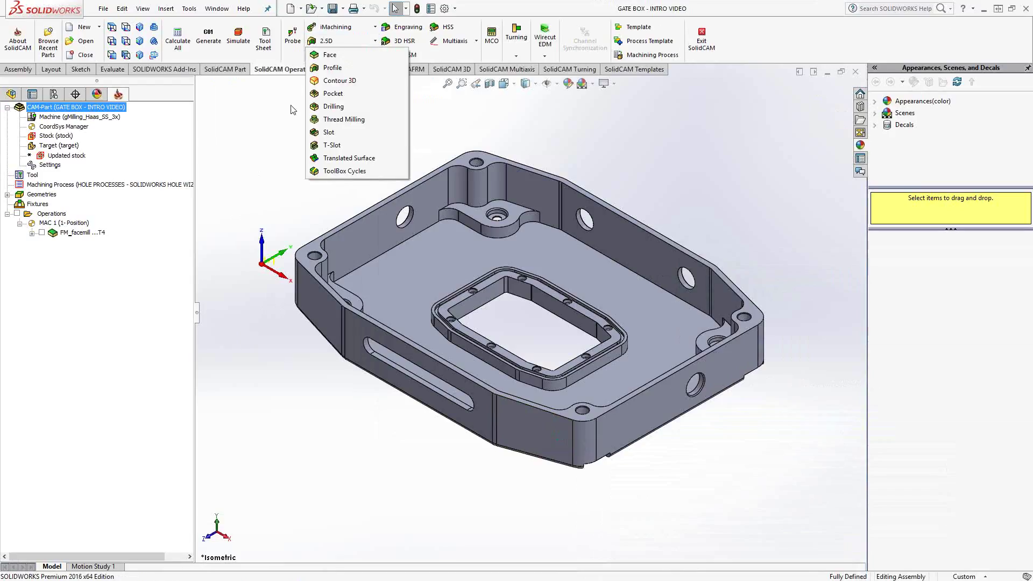
pyautogui.click(282, 120)
pyautogui.click(346, 71)
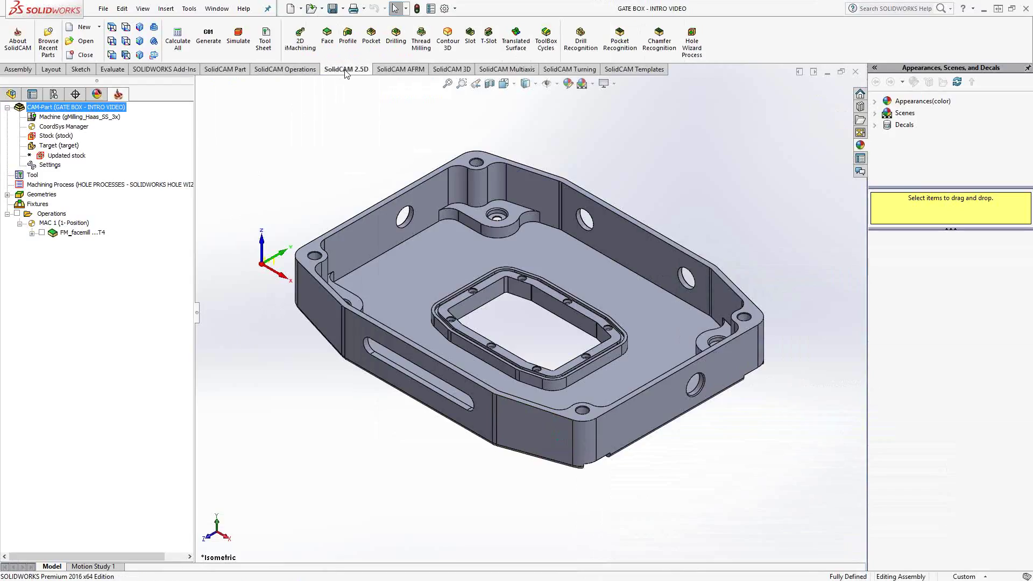
# Add a 2D iMachining operation after the existing face milling operation and move its dialog away from the CAM tree.
pyautogui.click(89, 233)
pyautogui.rightClick(90, 234)
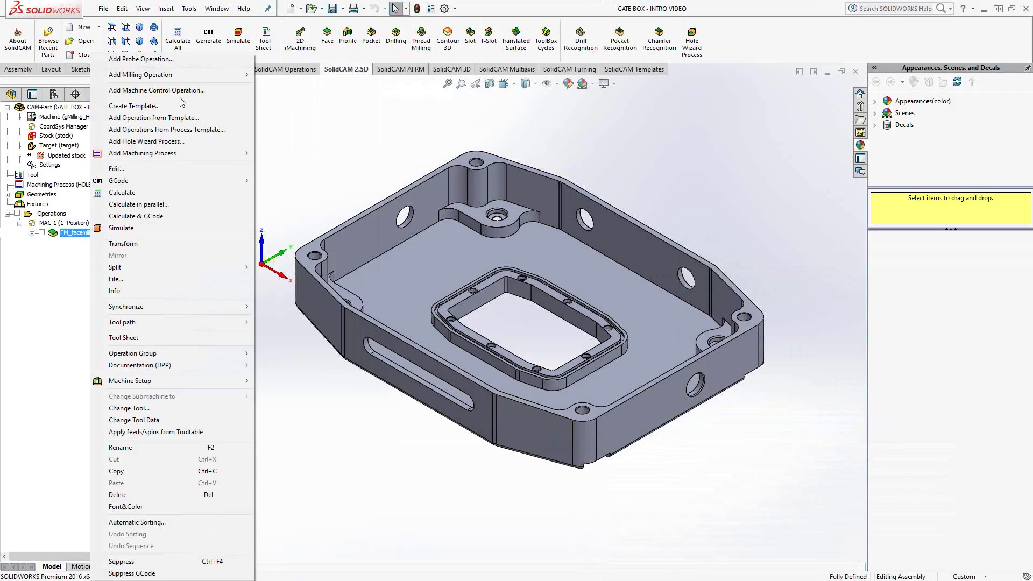
pyautogui.moveTo(173, 76)
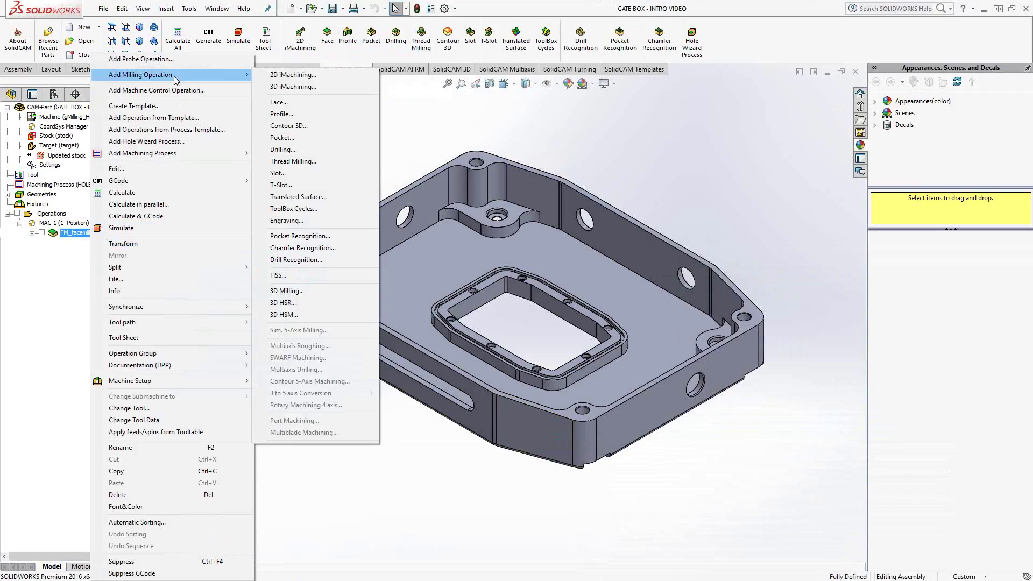
pyautogui.click(288, 76)
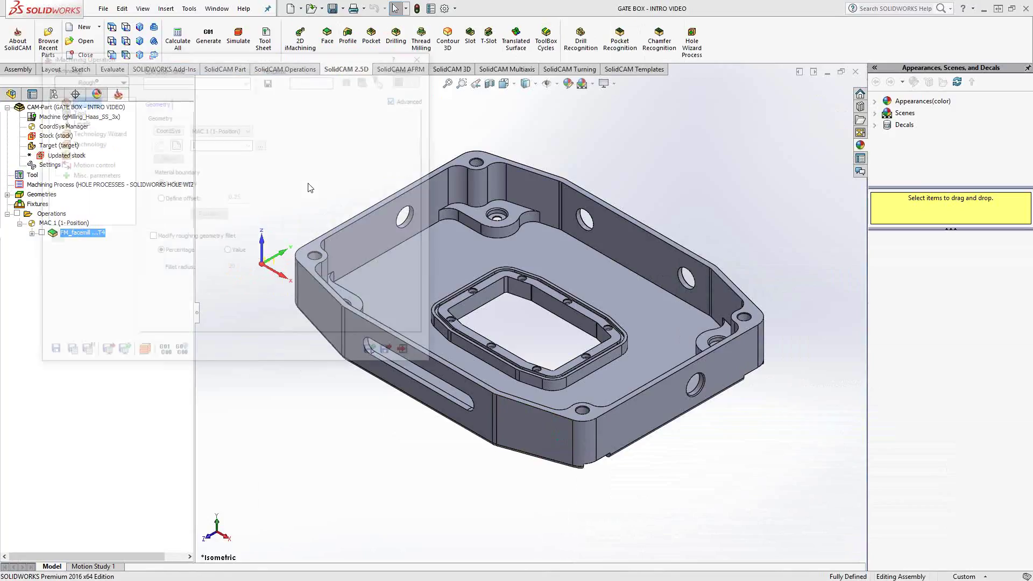
pyautogui.moveTo(255, 61); pyautogui.dragTo(376, 181)
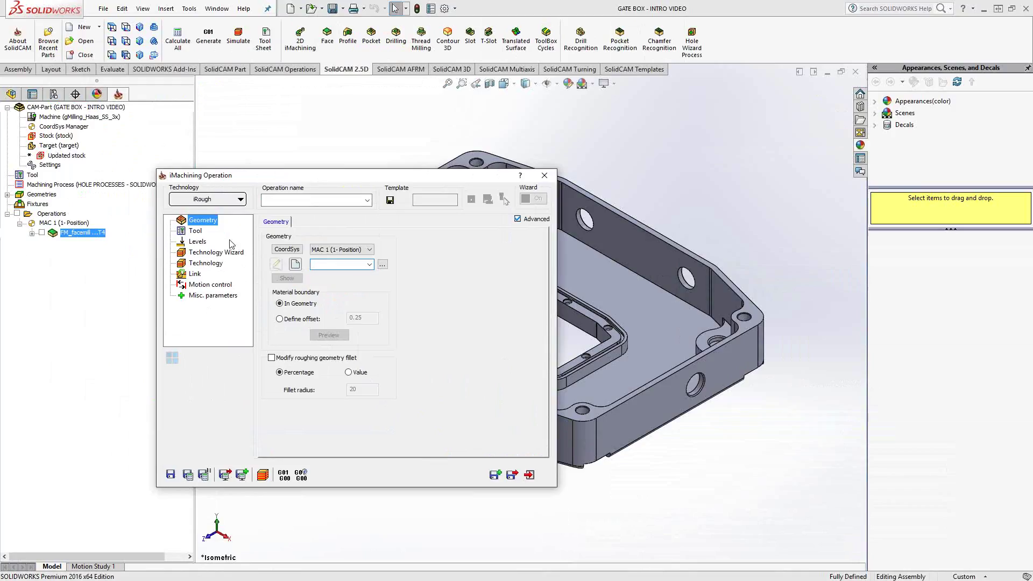
# Define the pocket geometry as a closed chain around the inner top edge of the walls, using Constant Z Propagation.
pyautogui.click(295, 264)
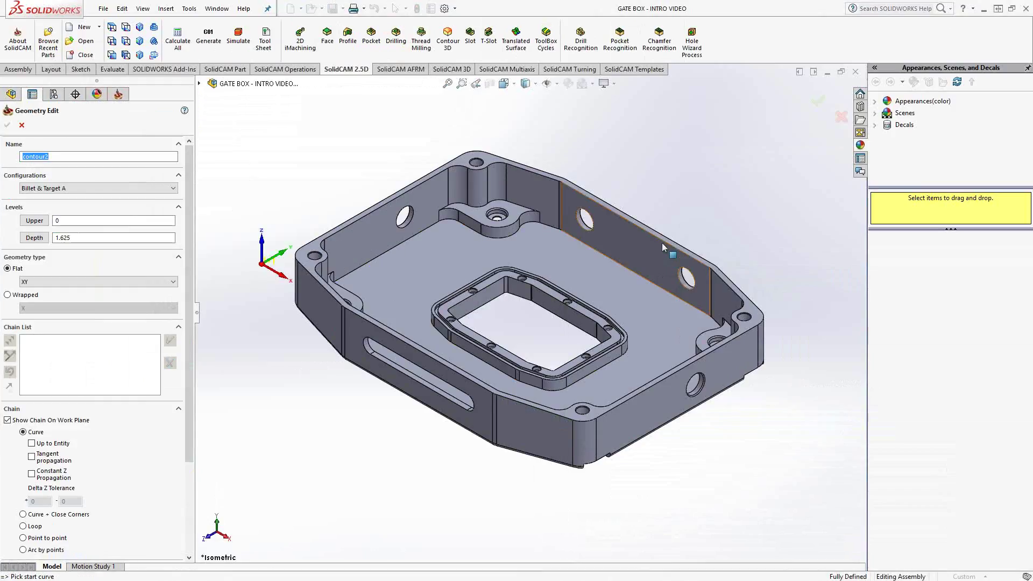
pyautogui.click(660, 239)
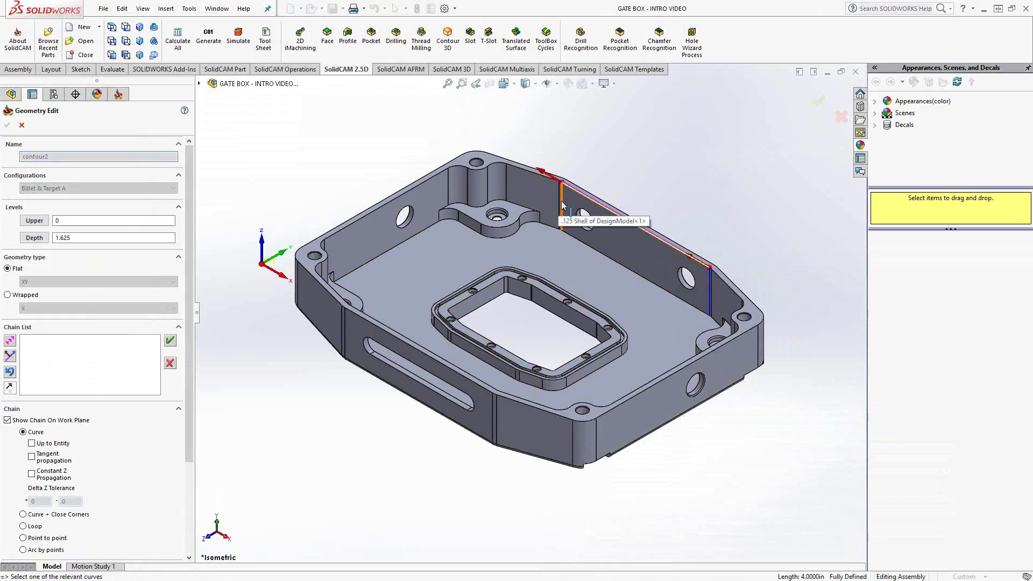
pyautogui.click(10, 356)
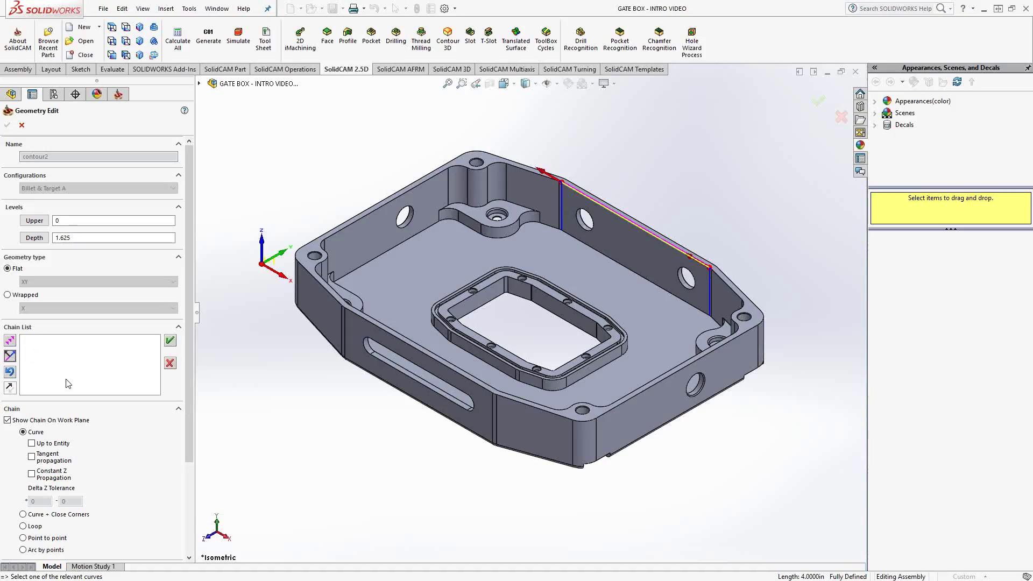
pyautogui.click(53, 479)
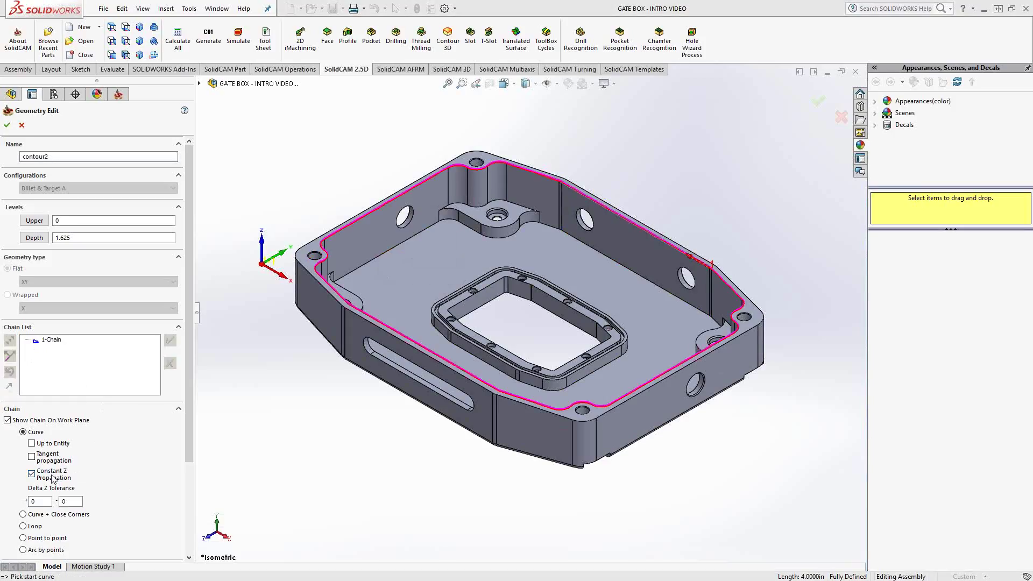
pyautogui.press('Return')
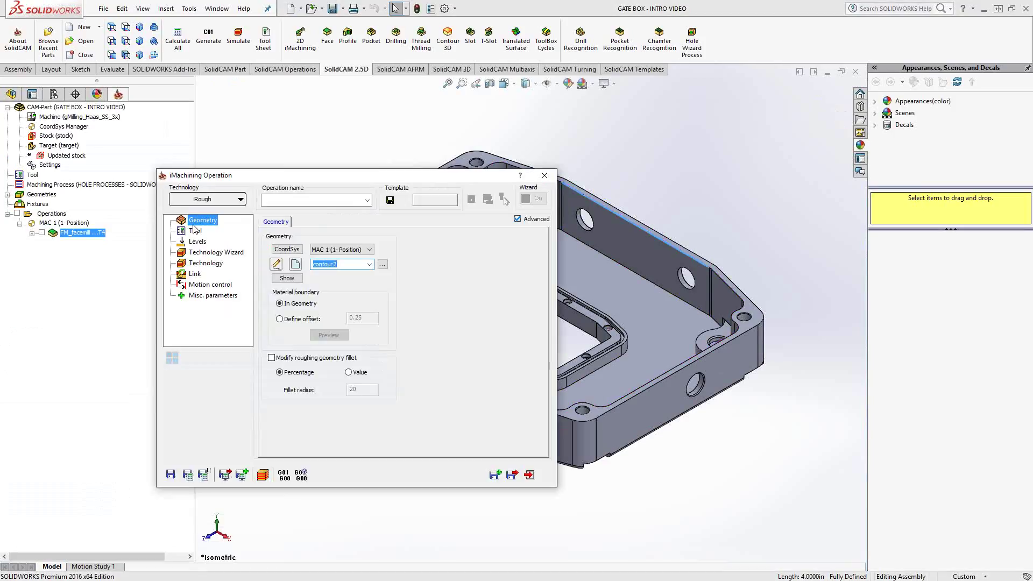
# Assign tool 1, the 0.5 inch 4-flute roughing end mill, to the iRough operation and check its feed and spin data.
pyautogui.click(196, 231)
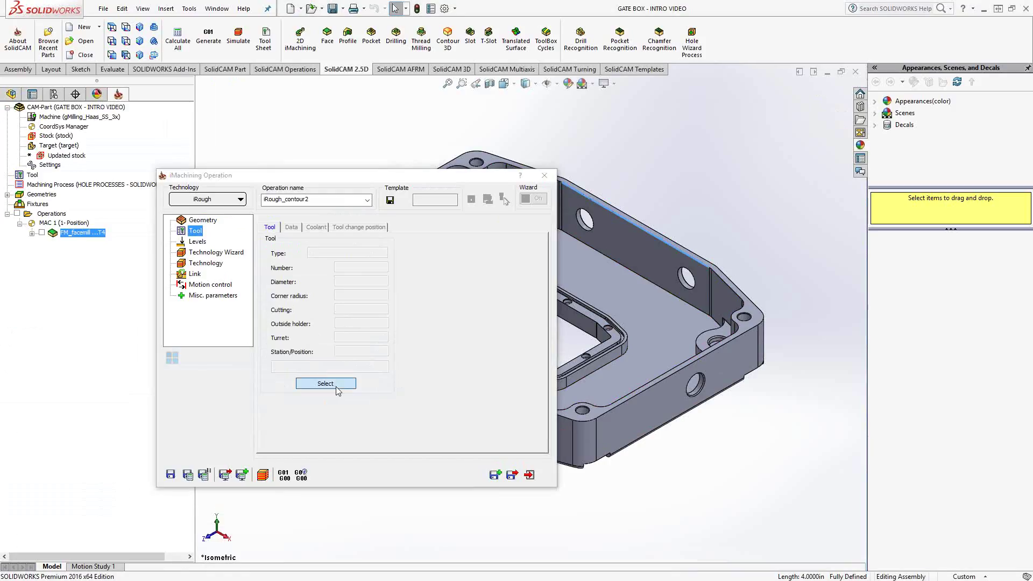
pyautogui.click(326, 383)
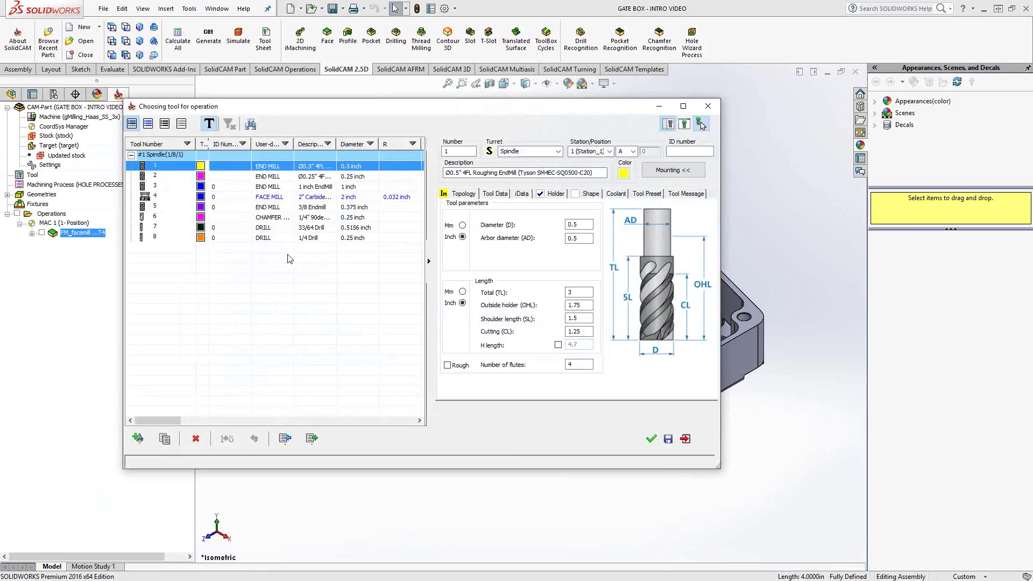
pyautogui.click(651, 438)
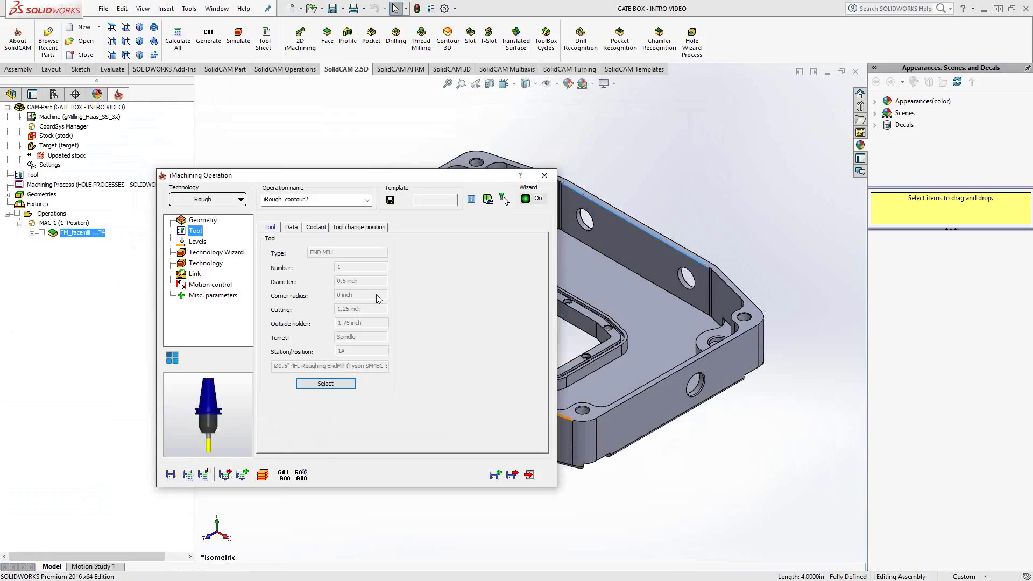
pyautogui.click(291, 227)
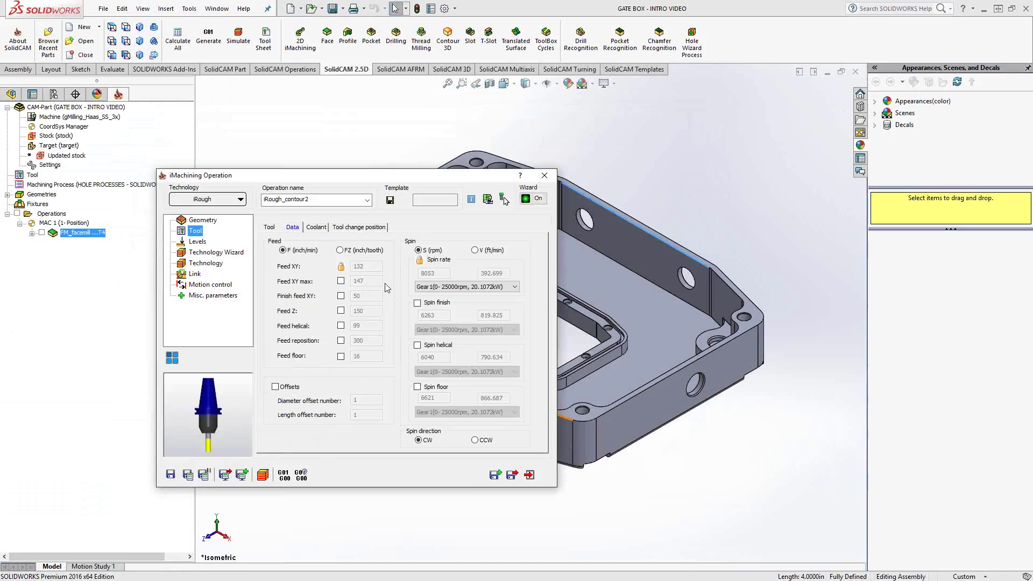
# Set the operation's upper level to -0.025 from the top rim face and its pocket depth to 0.875 from the corner boss's top face.
pyautogui.click(194, 243)
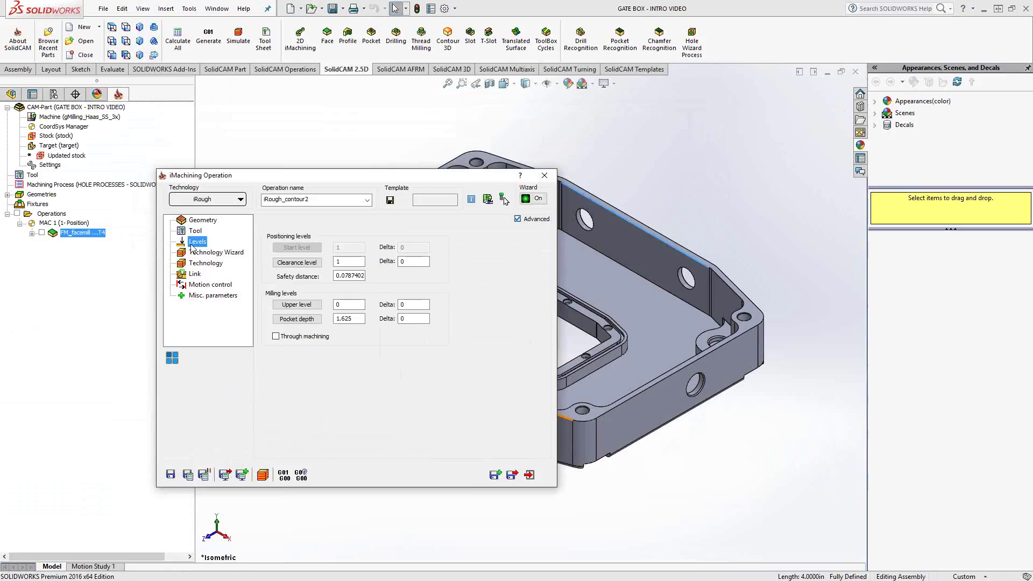
pyautogui.click(300, 306)
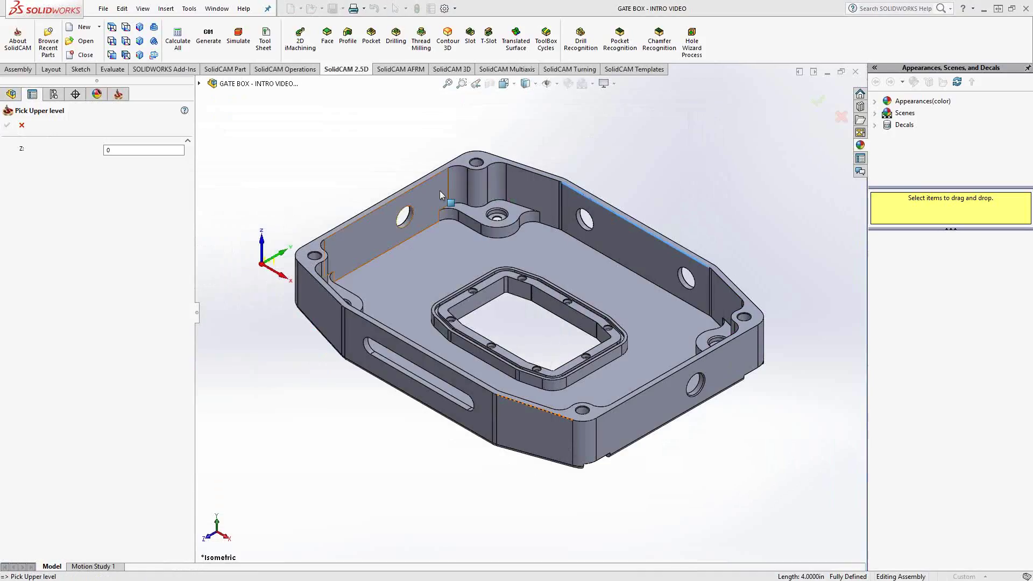
pyautogui.click(463, 160)
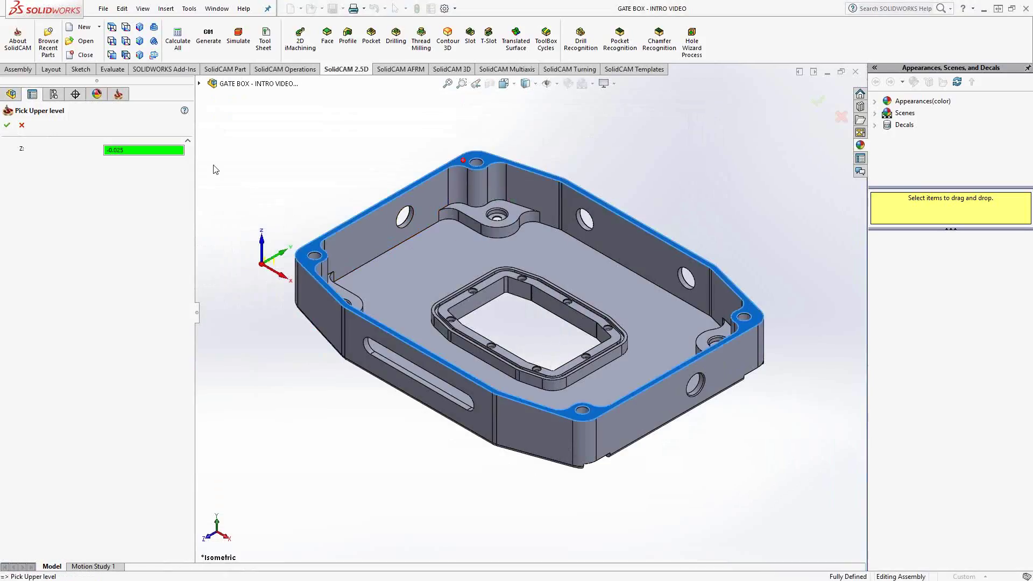
pyautogui.click(7, 125)
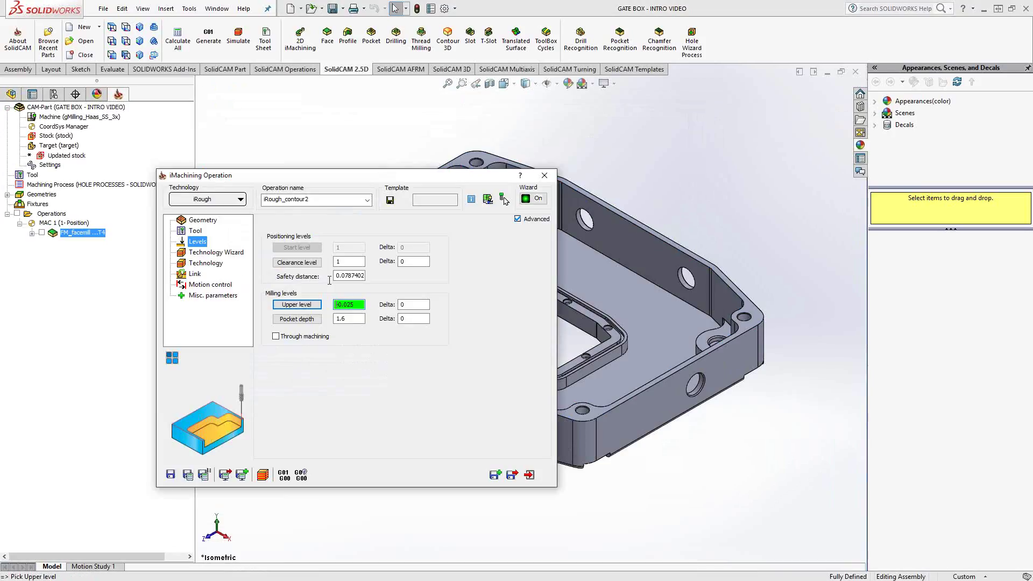
pyautogui.click(296, 319)
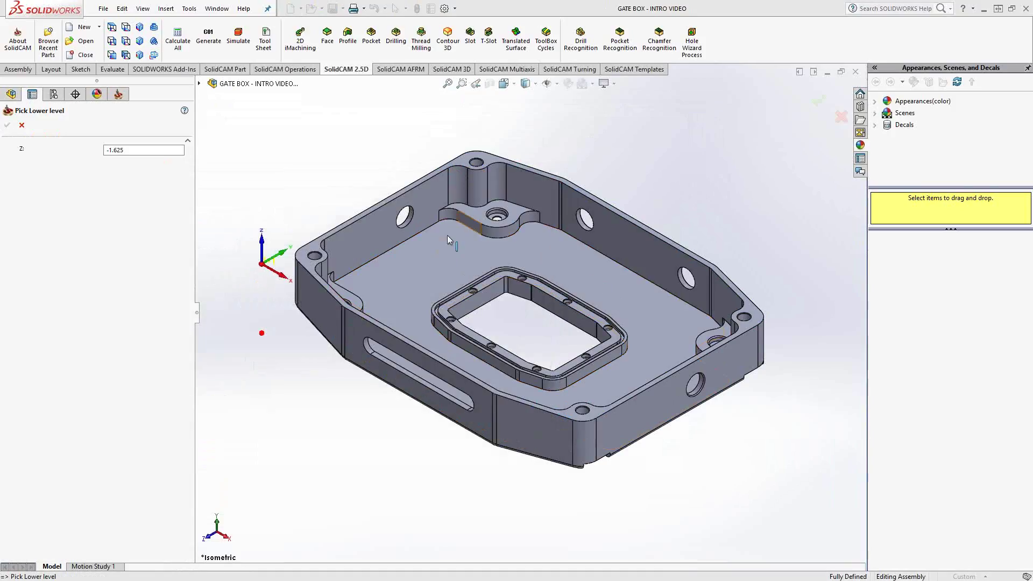
pyautogui.click(478, 214)
pyautogui.click(7, 125)
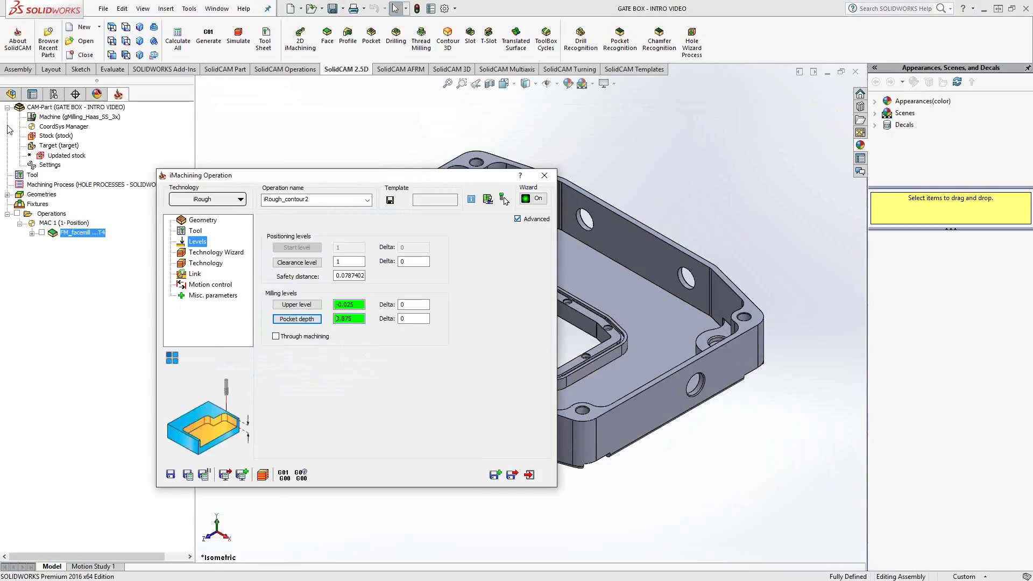
# Review the wall and floor offsets and the Technology Wizard's output cutting data for the roughing operation.
pyautogui.click(200, 264)
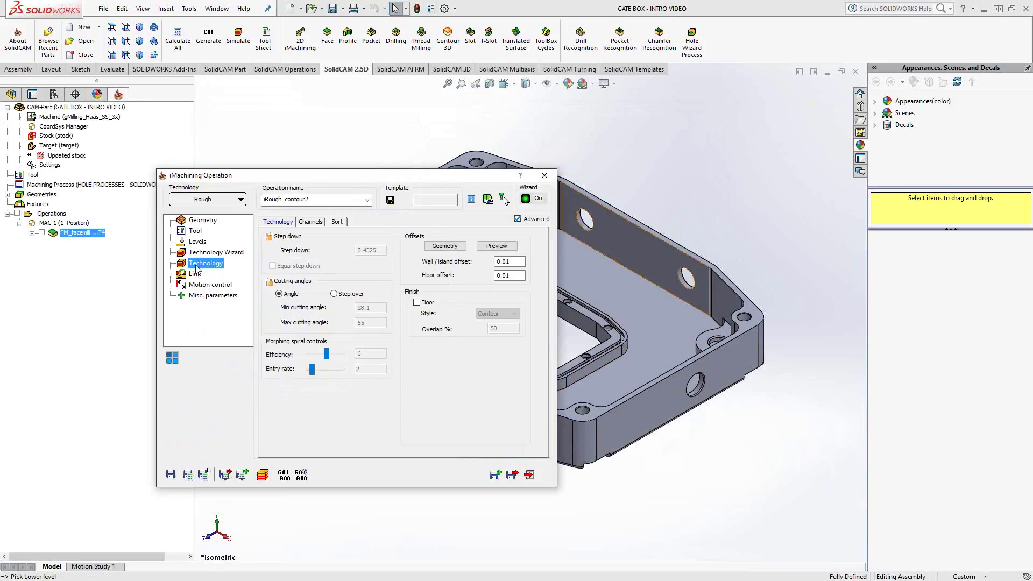
pyautogui.press('Tab')
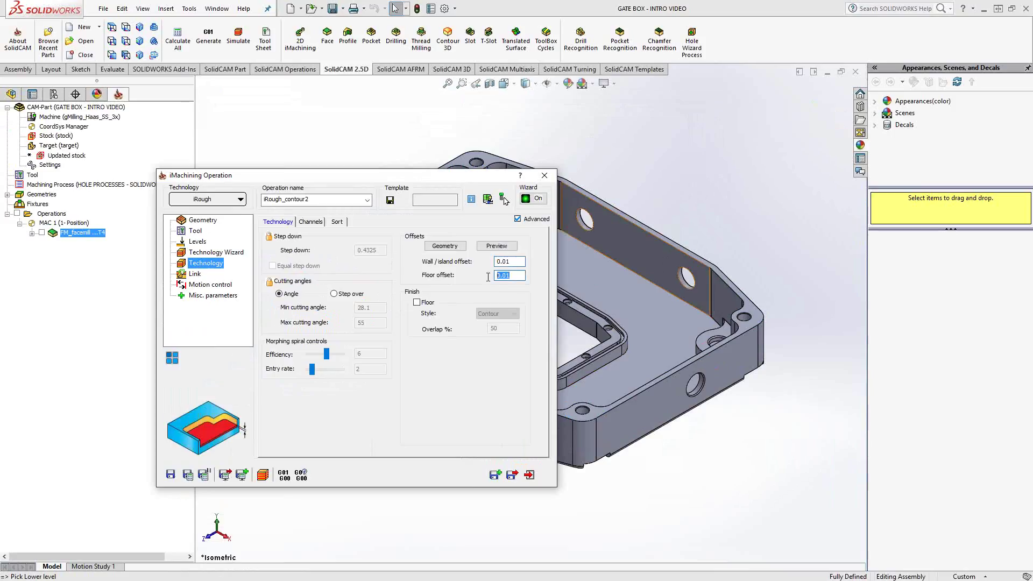
pyautogui.click(213, 253)
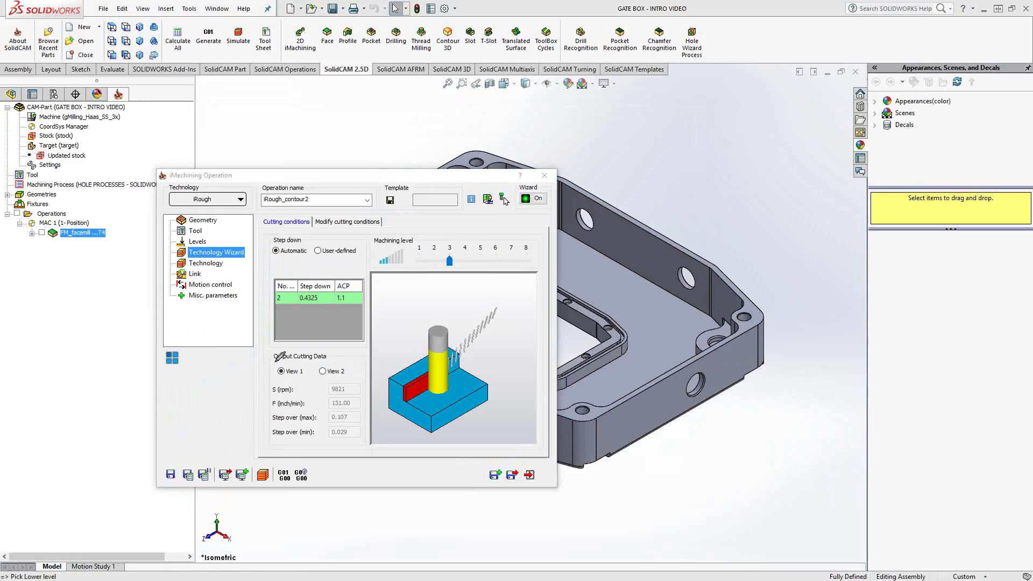
pyautogui.moveTo(263, 350)
pyautogui.mouseDown()
pyautogui.moveTo(375, 352)
pyautogui.moveTo(371, 395)
pyautogui.moveTo(361, 417)
pyautogui.moveTo(273, 425)
pyautogui.moveTo(253, 403)
pyautogui.moveTo(271, 348)
pyautogui.mouseUp()
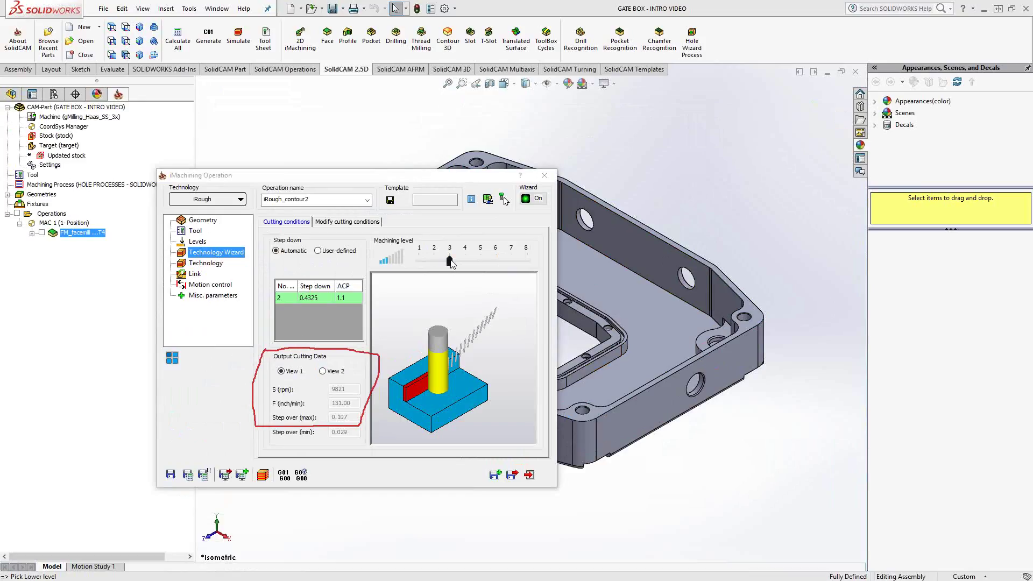
# Compare the cutting conditions at machining levels 4 and 1, return the level to 3, and inspect the cutting preview.
pyautogui.moveTo(450, 259)
pyautogui.mouseDown()
pyautogui.moveTo(515, 263)
pyautogui.moveTo(454, 262)
pyautogui.mouseUp()
pyautogui.click(450, 263)
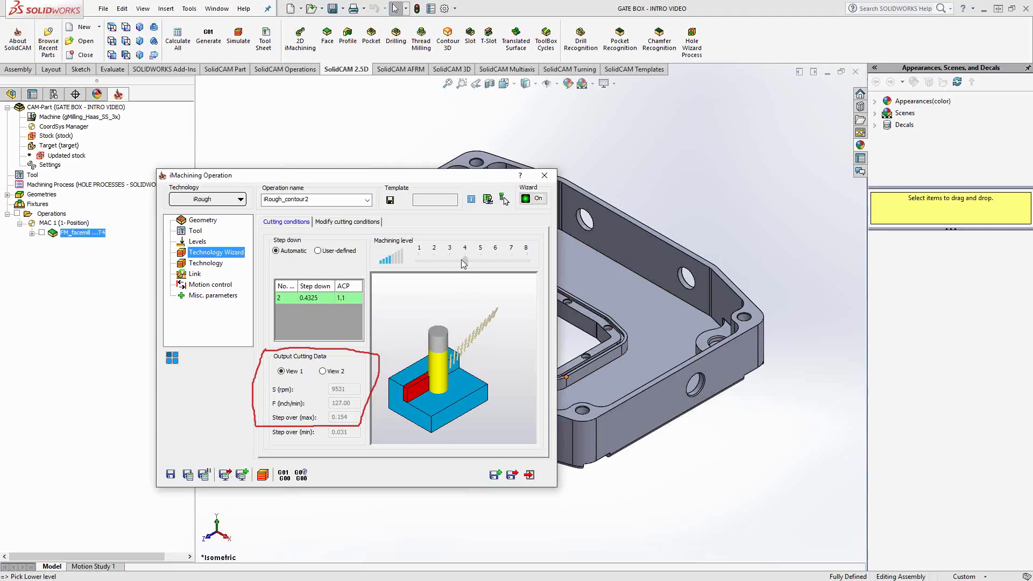
pyautogui.moveTo(450, 261); pyautogui.dragTo(433, 261)
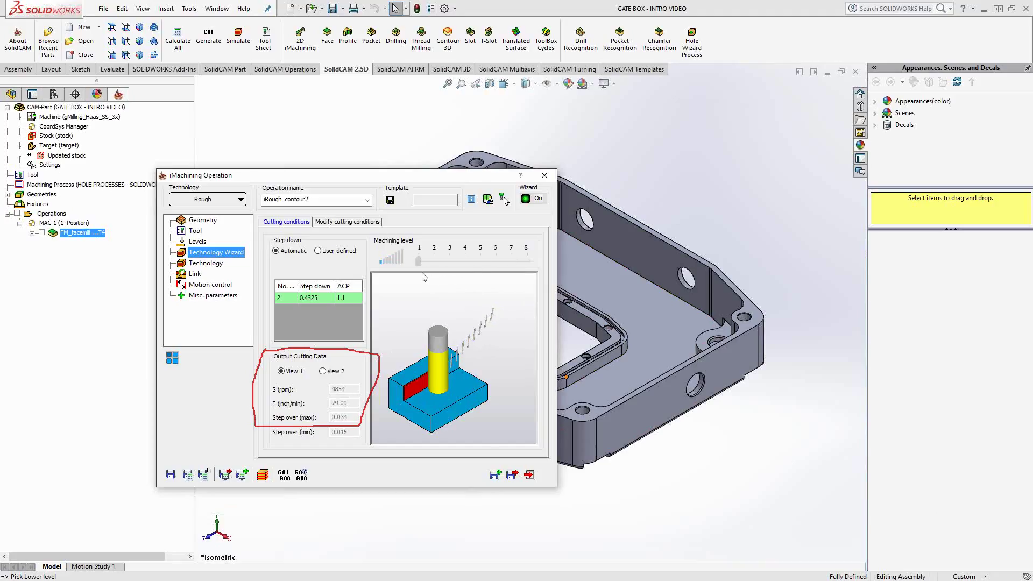
pyautogui.click(449, 263)
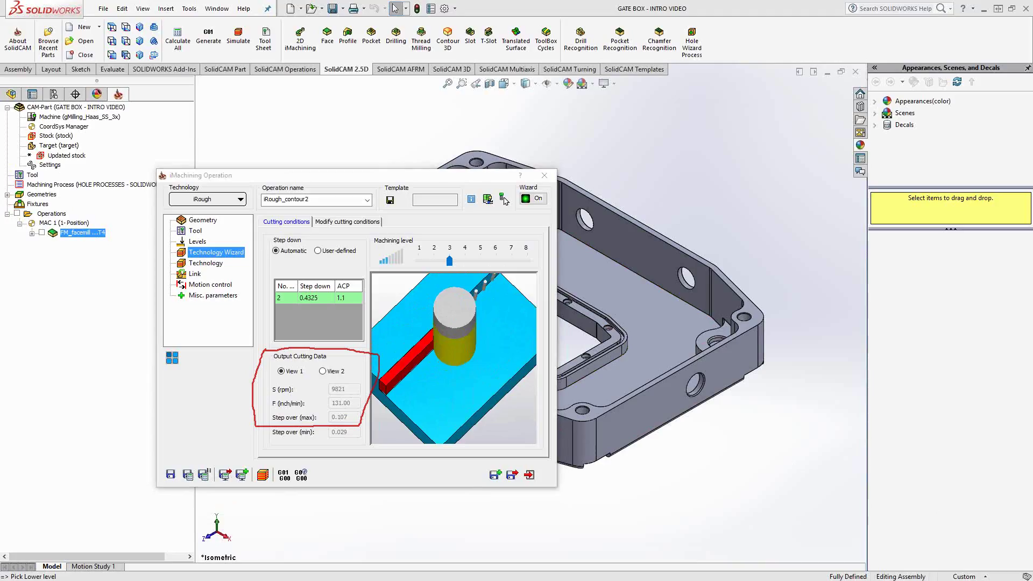
pyautogui.click(463, 341)
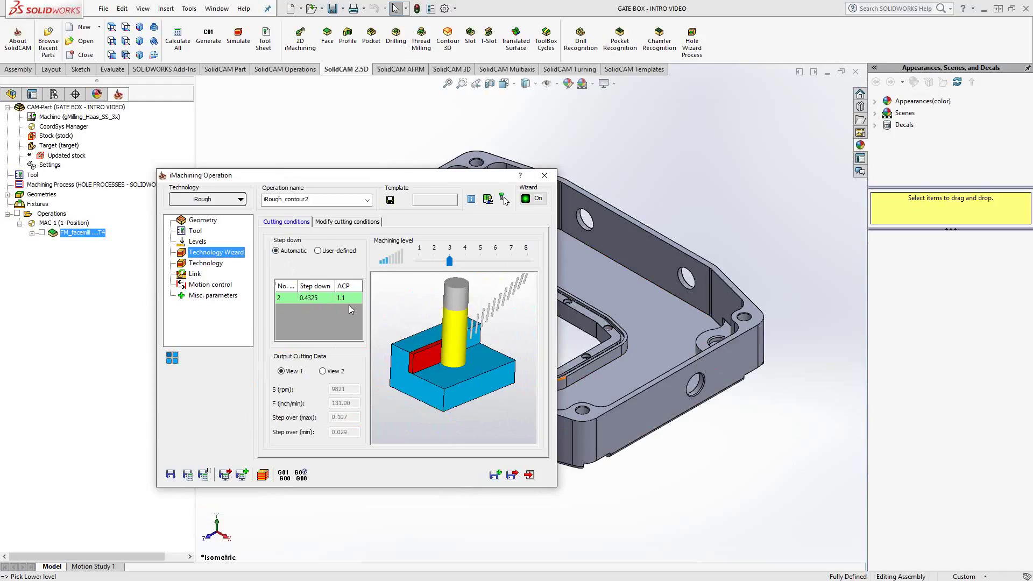
# Try a user-defined step down with the number of steps at 1, inspect the preview, and return the step down to Automatic.
pyautogui.click(318, 252)
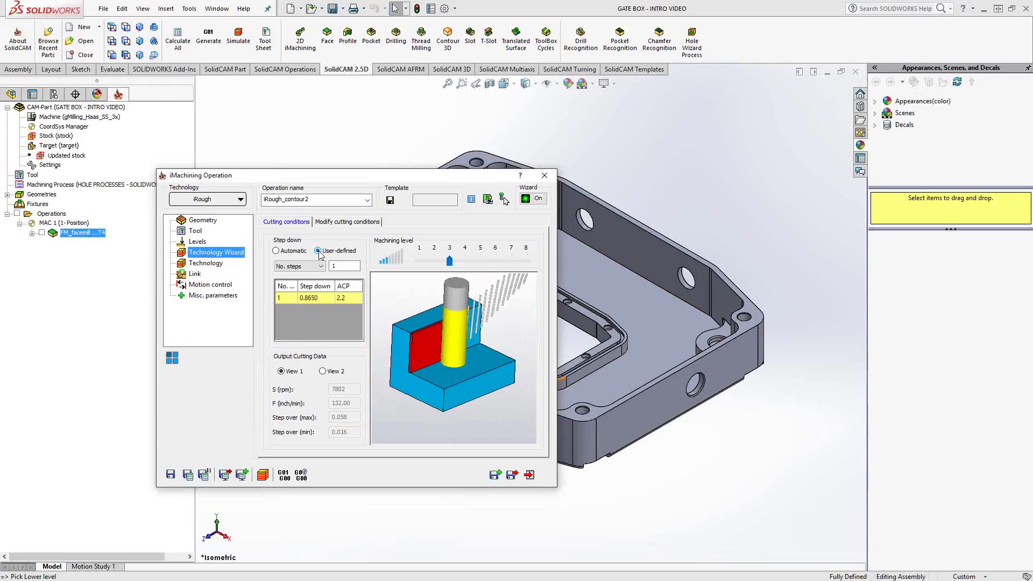
pyautogui.click(322, 267)
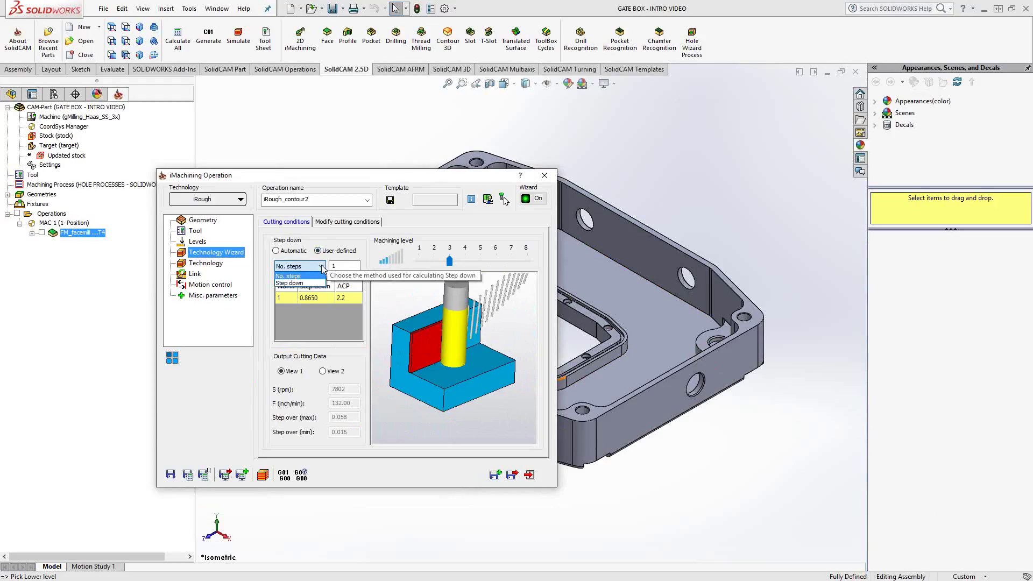
pyautogui.click(293, 276)
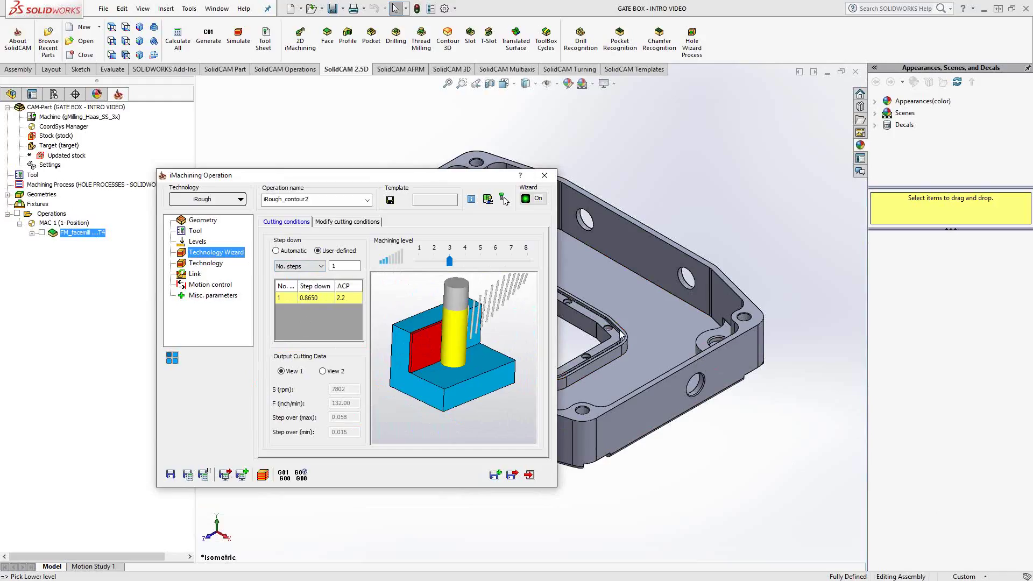
pyautogui.moveTo(409, 334); pyautogui.dragTo(455, 349)
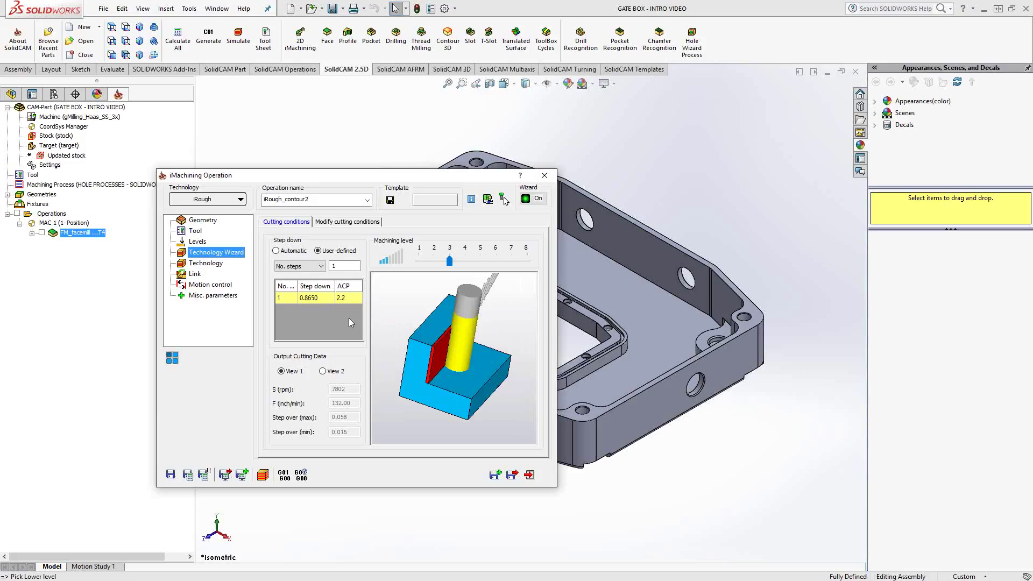
pyautogui.click(275, 251)
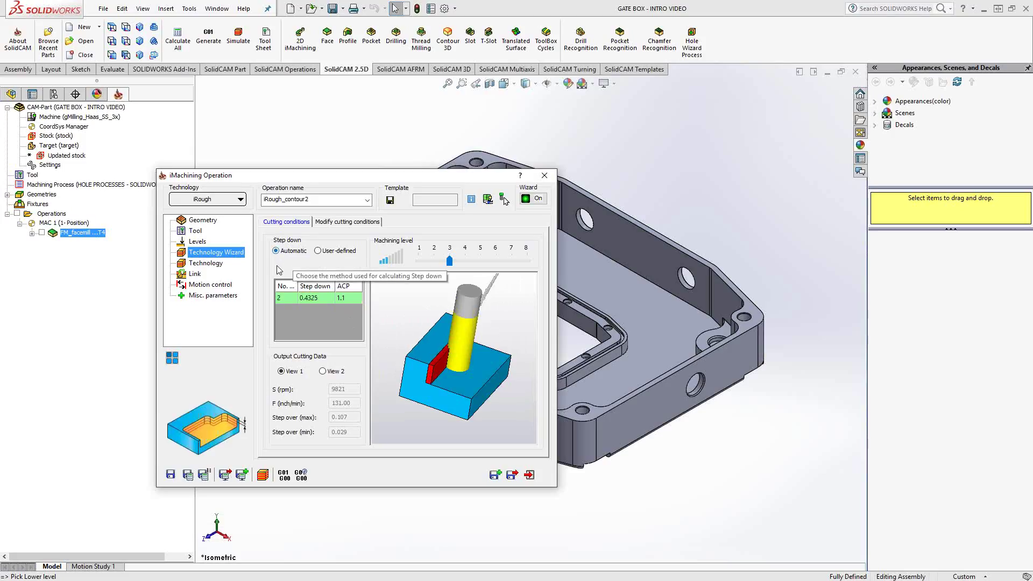
# Save and calculate the roughing operation and exit its settings.
pyautogui.click(188, 475)
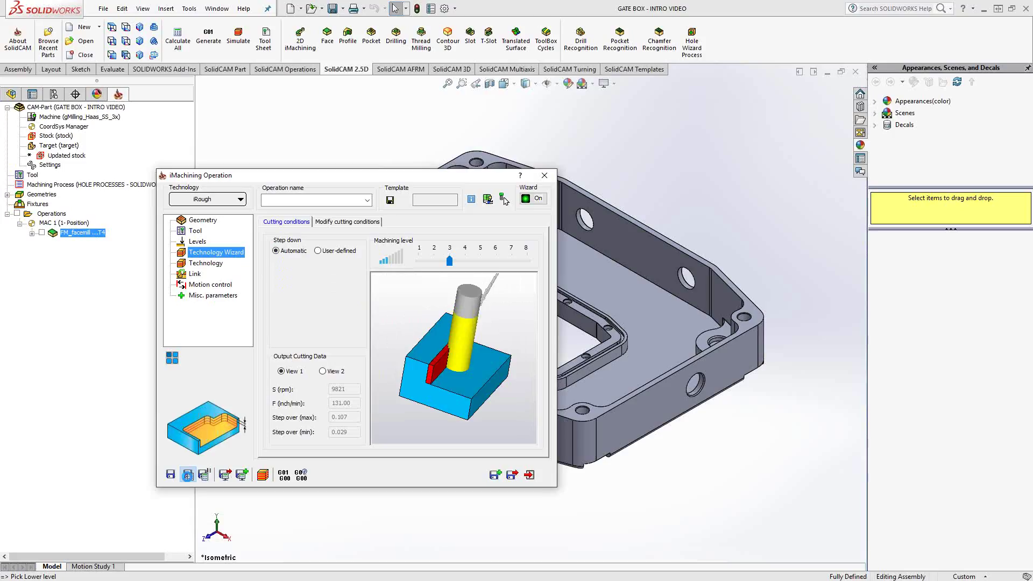
pyautogui.click(529, 475)
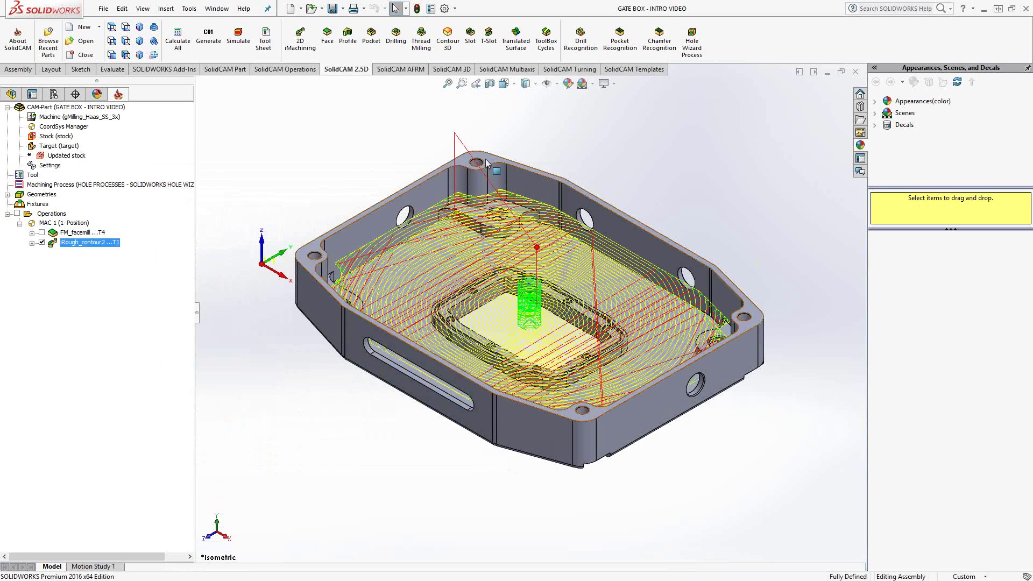
# Examine the calculated roughing toolpath from above and at an angle, checking the corner moves, central helical entry and corner boss regions.
pyautogui.rightClick(487, 161)
pyautogui.click(549, 142)
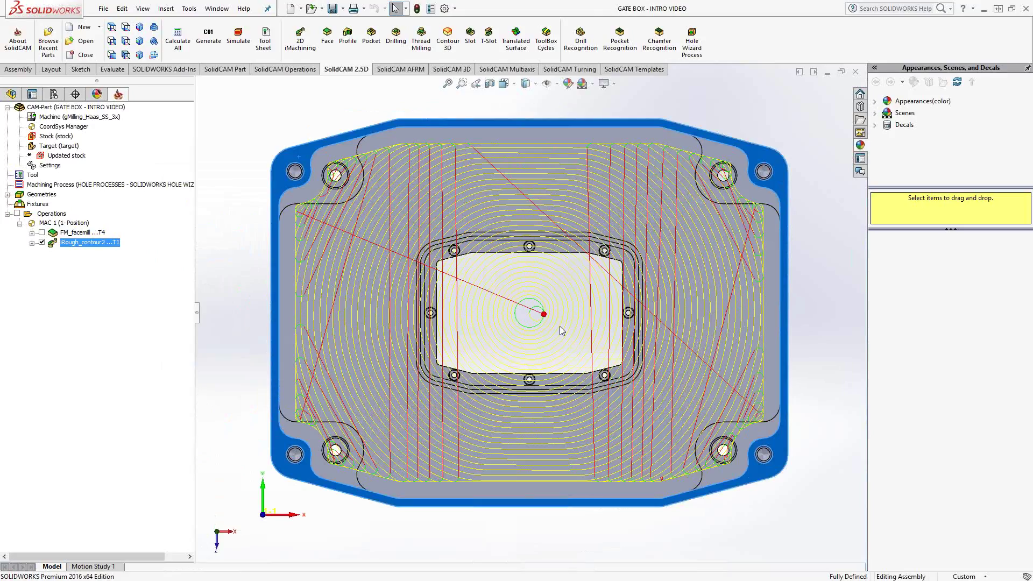
pyautogui.moveTo(533, 356); pyautogui.dragTo(540, 309, button='middle')
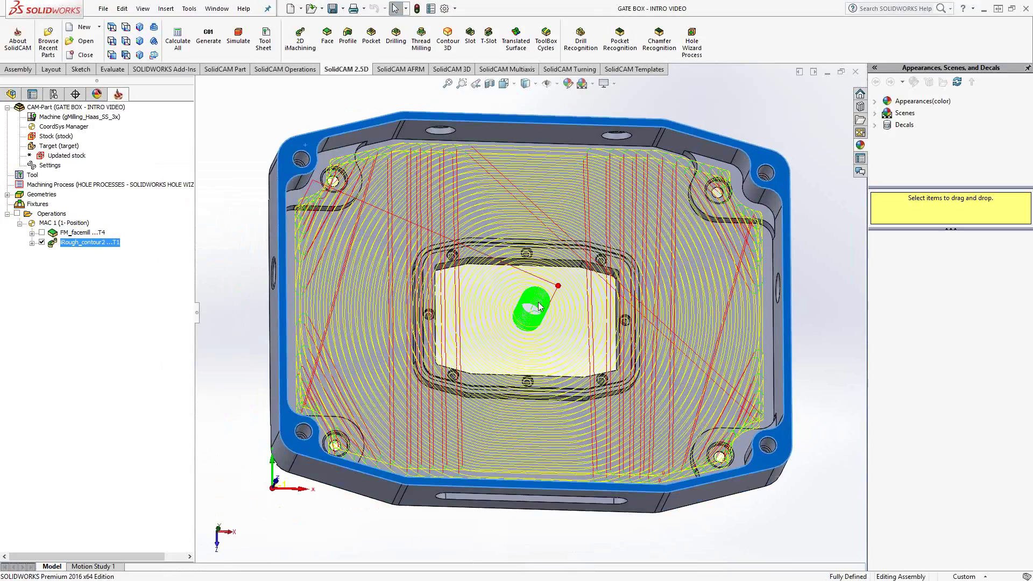
pyautogui.rightClick(313, 144)
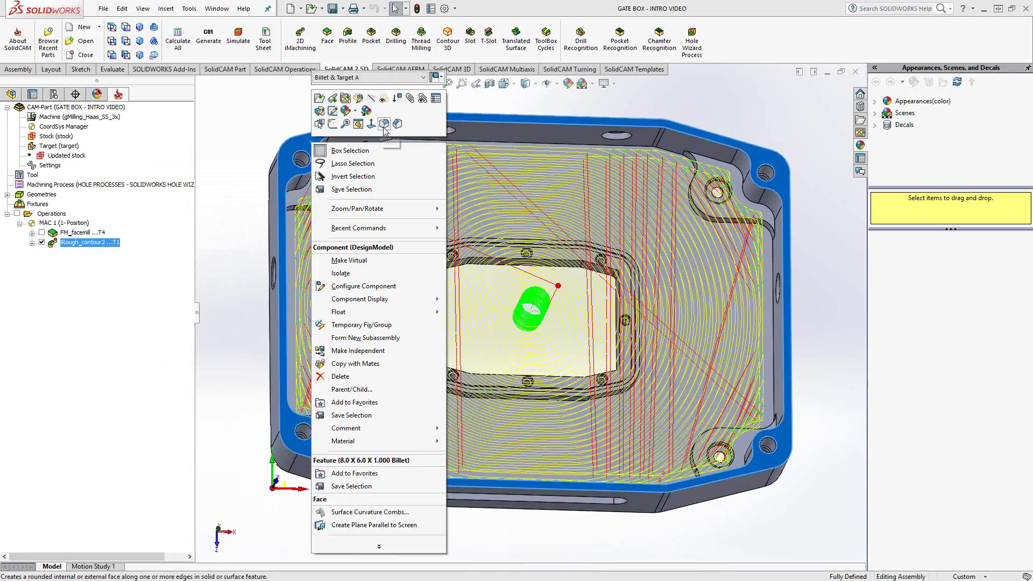
pyautogui.hotkey('ctrl', '5')
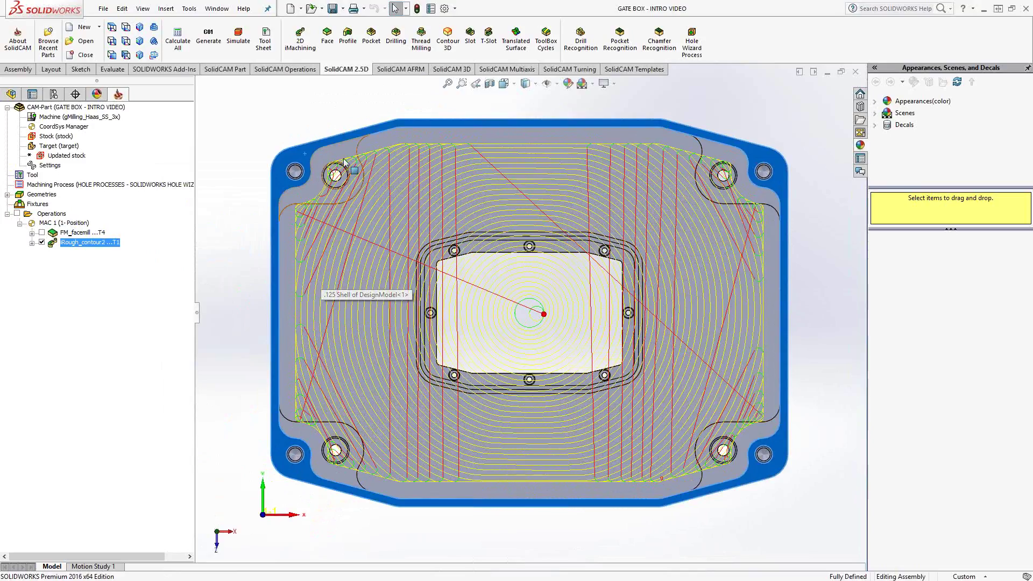
pyautogui.scroll(-5, 311, 215)
pyautogui.scroll(-1, 308, 209)
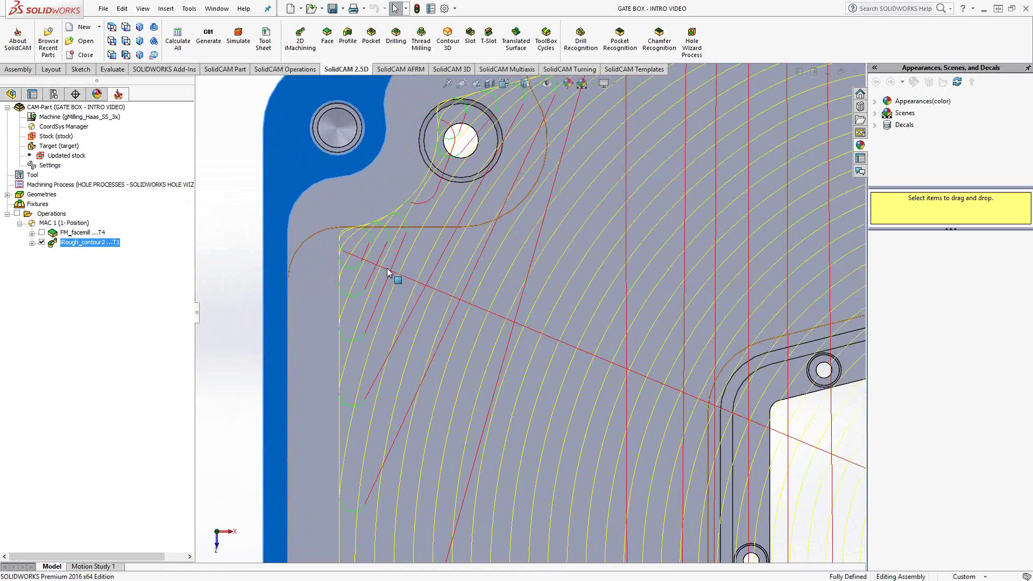
pyautogui.press('f')
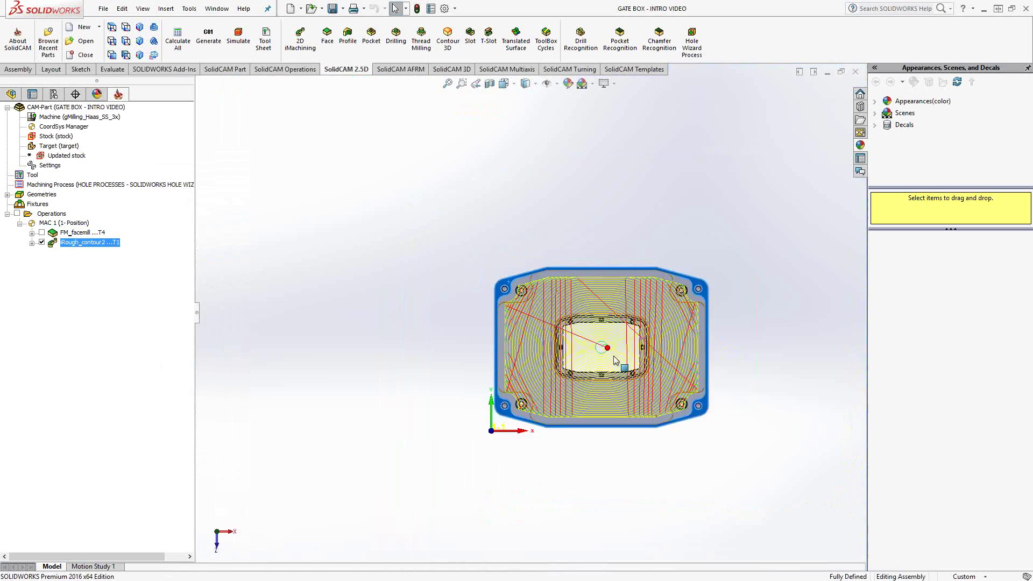
pyautogui.moveTo(565, 401); pyautogui.dragTo(564, 307, button='middle')
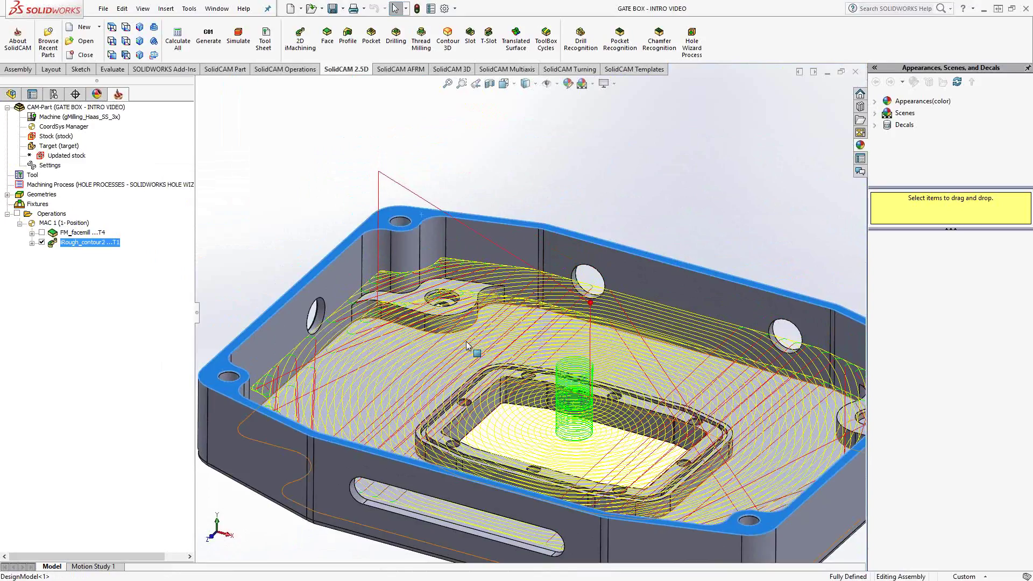
pyautogui.press('z')
pyautogui.press('z')
pyautogui.press('z')
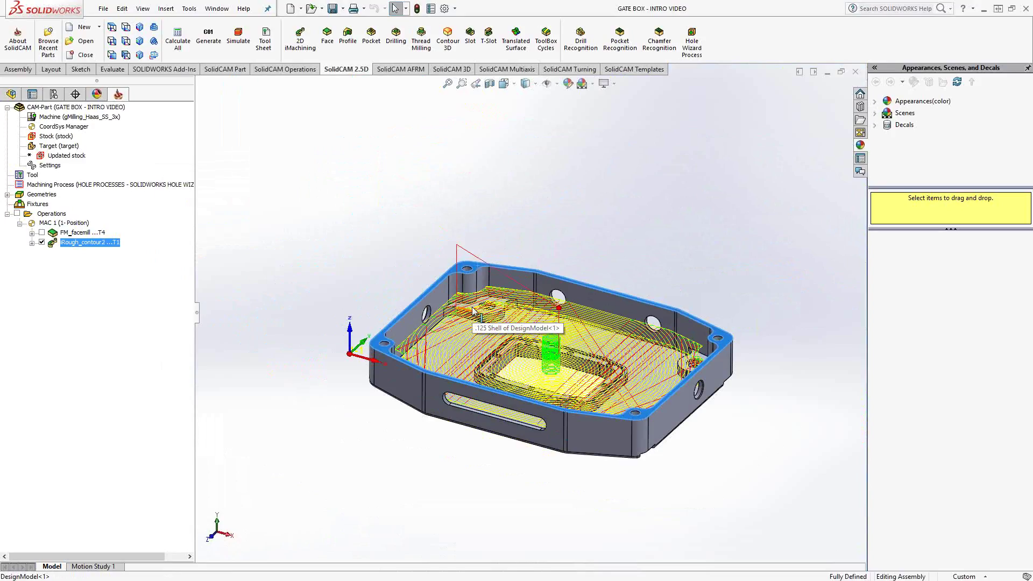
# Hide the iRough_contour2 toolpath, reopen that operation and save a copy of it, keeping the same tool.
pyautogui.click(42, 242)
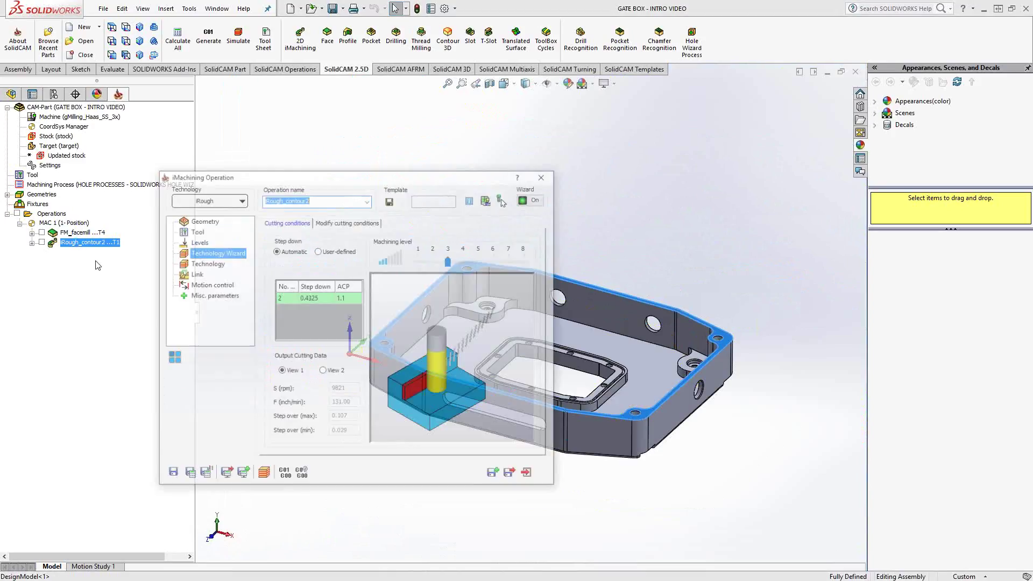
pyautogui.click(494, 474)
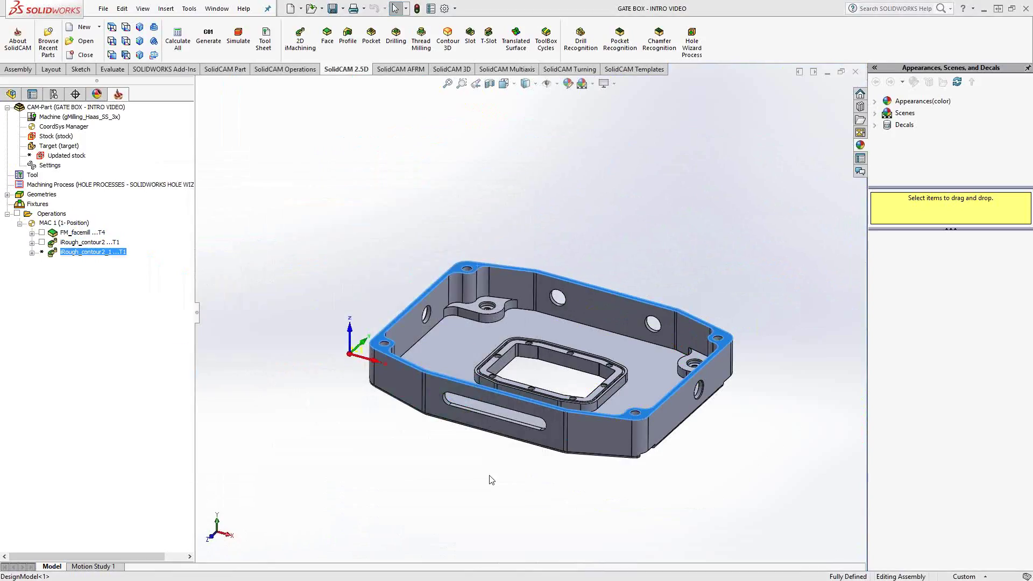
pyautogui.click(200, 231)
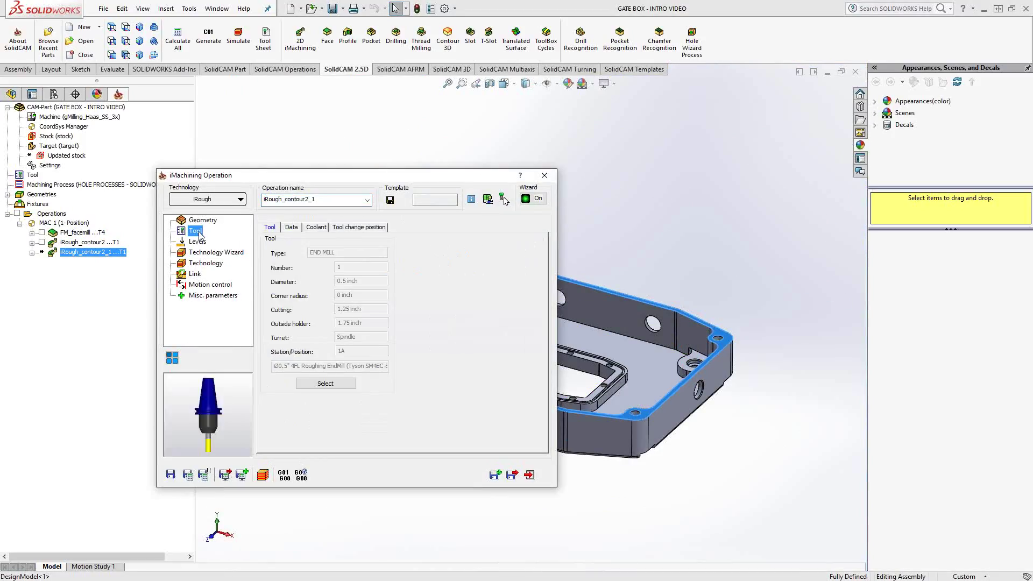
# Start a new geometry for the copied operation and chain the pocket floor's outer boundary using Constant Z propagation.
pyautogui.click(203, 220)
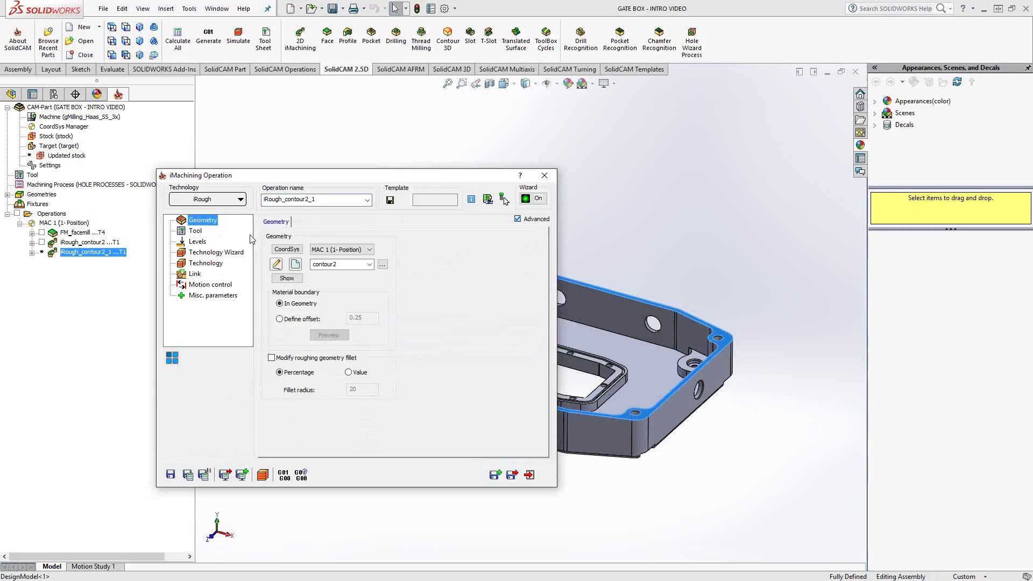
pyautogui.click(295, 264)
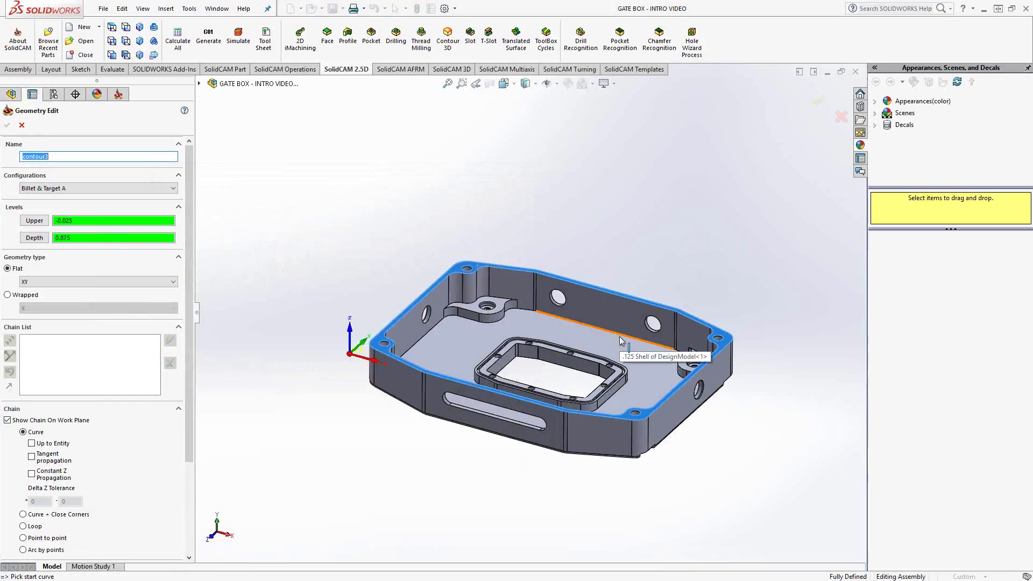
pyautogui.click(619, 337)
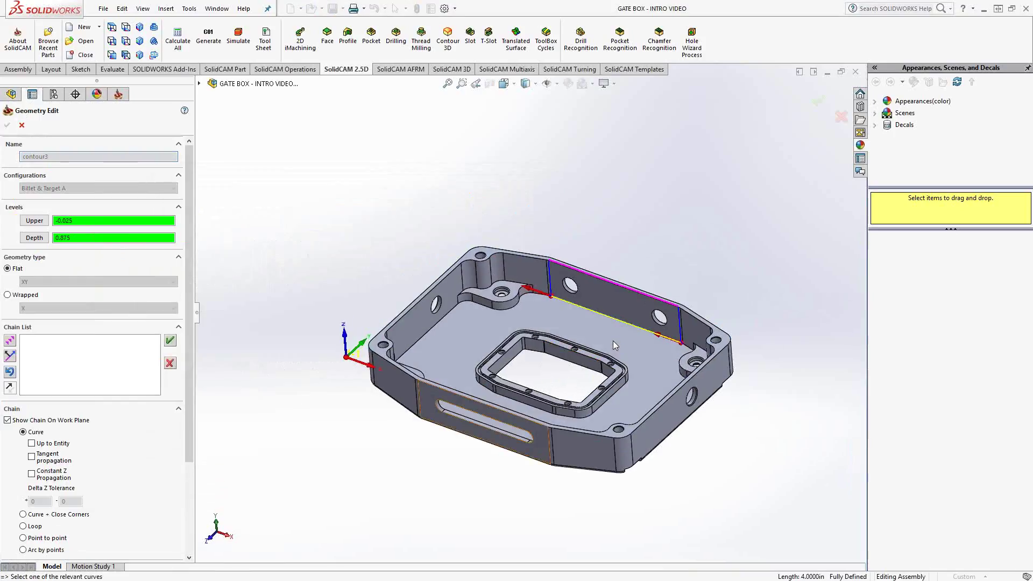
pyautogui.click(48, 474)
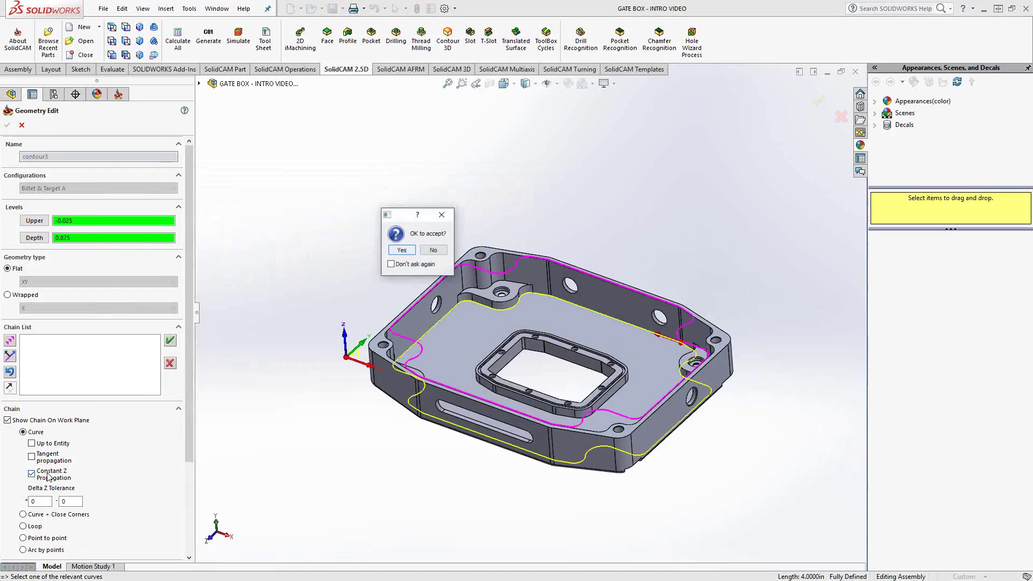
pyautogui.click(402, 251)
# Add a second chain around the base of the central raised frame and accept the geometry.
pyautogui.scroll(5, 490, 395)
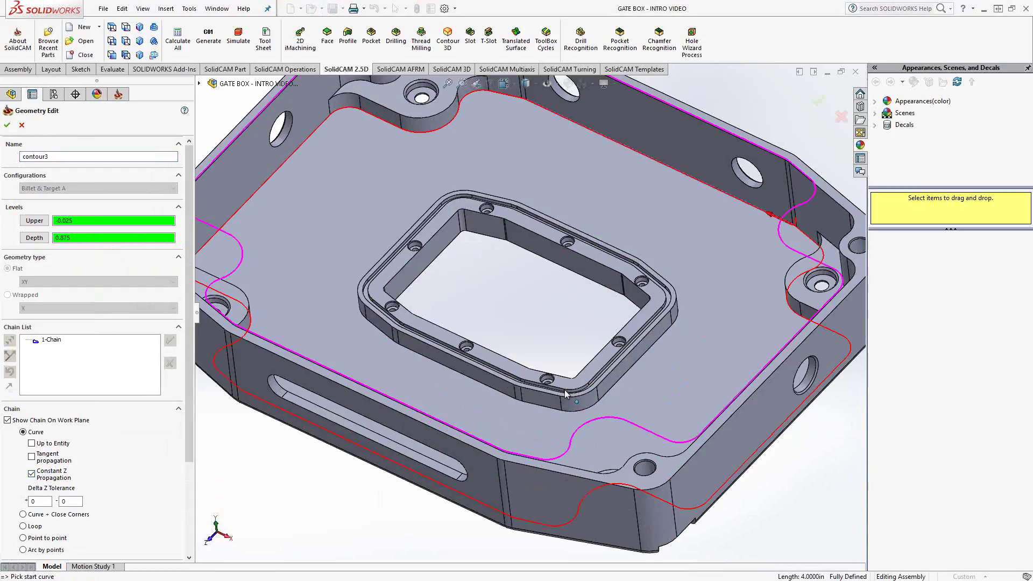
pyautogui.click(491, 395)
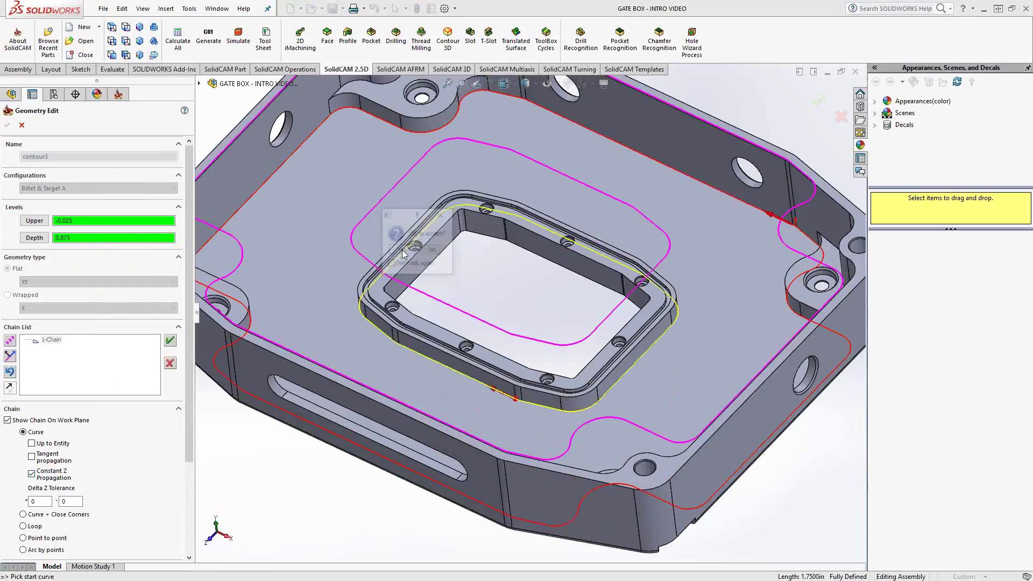
pyautogui.click(400, 250)
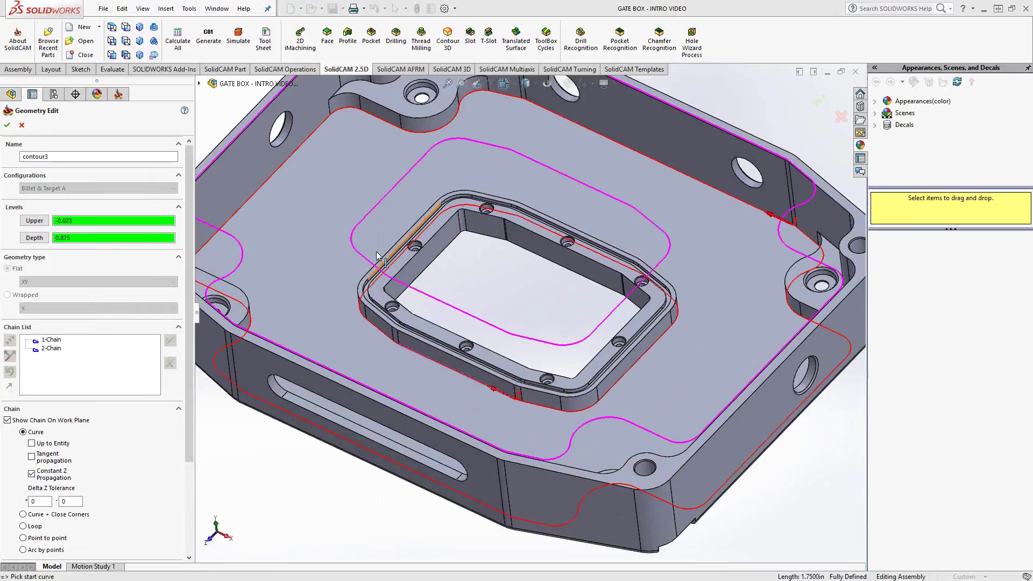
pyautogui.click(7, 125)
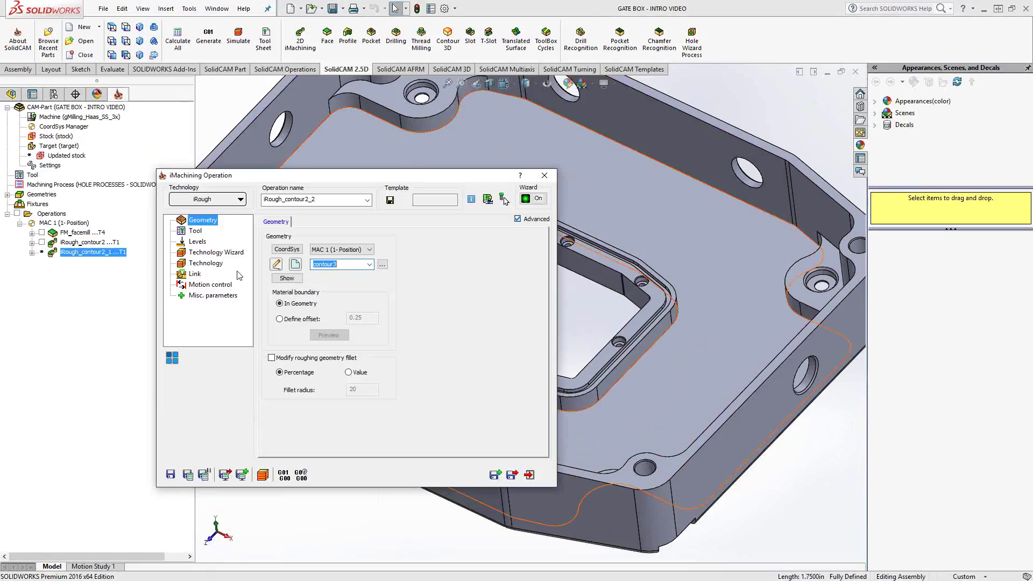
# Pick the corner boss's top face as the upper level and the pocket floor as the pocket depth.
pyautogui.click(197, 241)
pyautogui.click(290, 307)
pyautogui.click(393, 95)
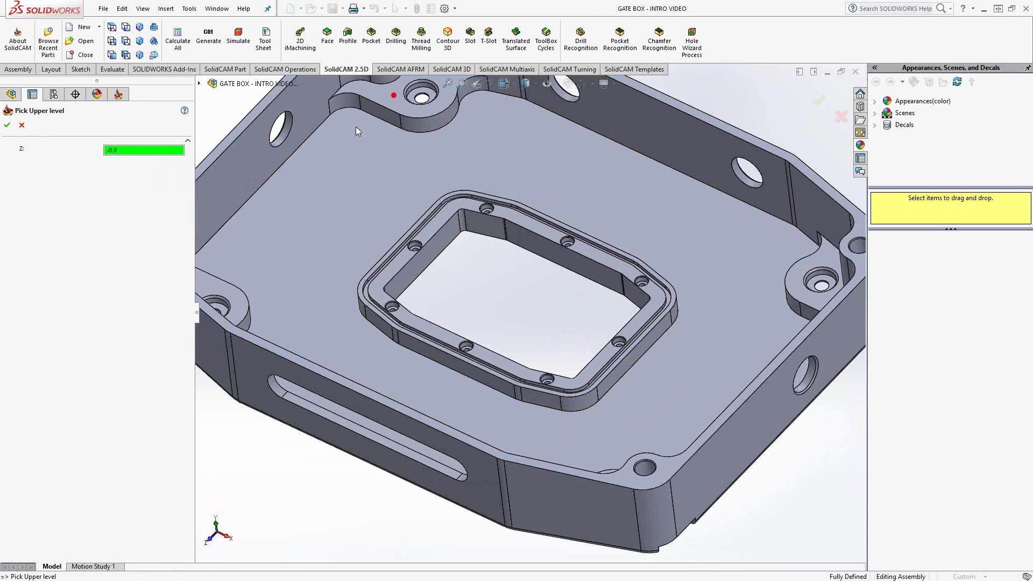
pyautogui.click(7, 127)
pyautogui.click(294, 320)
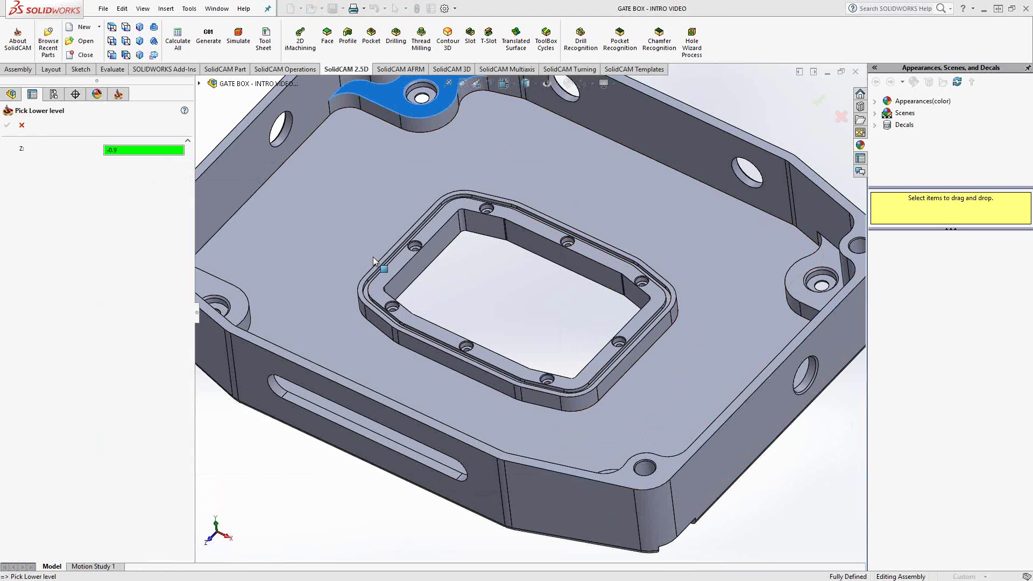
pyautogui.click(381, 178)
pyautogui.click(7, 124)
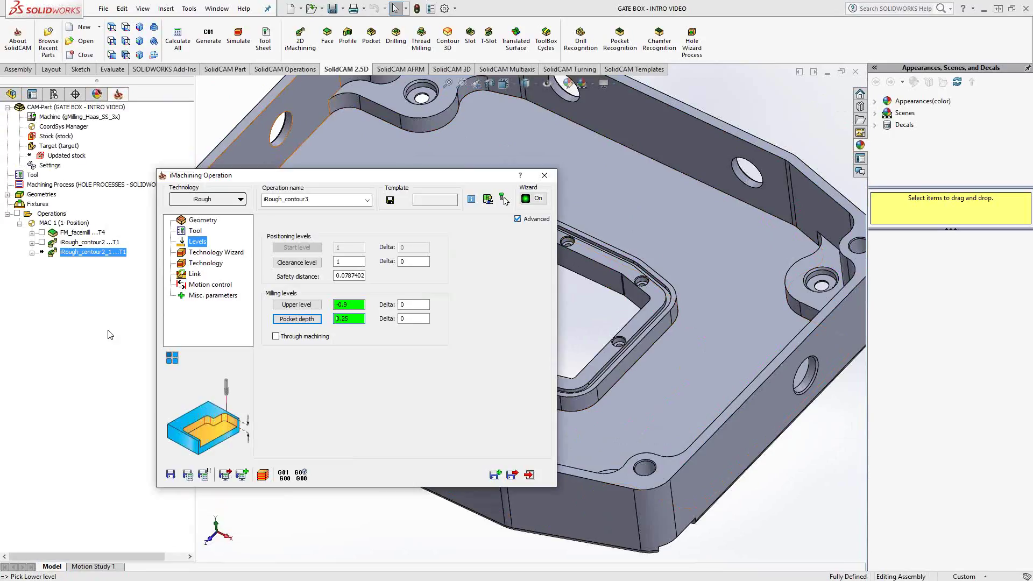
# Raise the machining level to 8, then save and calculate the floor roughing operation and exit its settings.
pyautogui.click(207, 255)
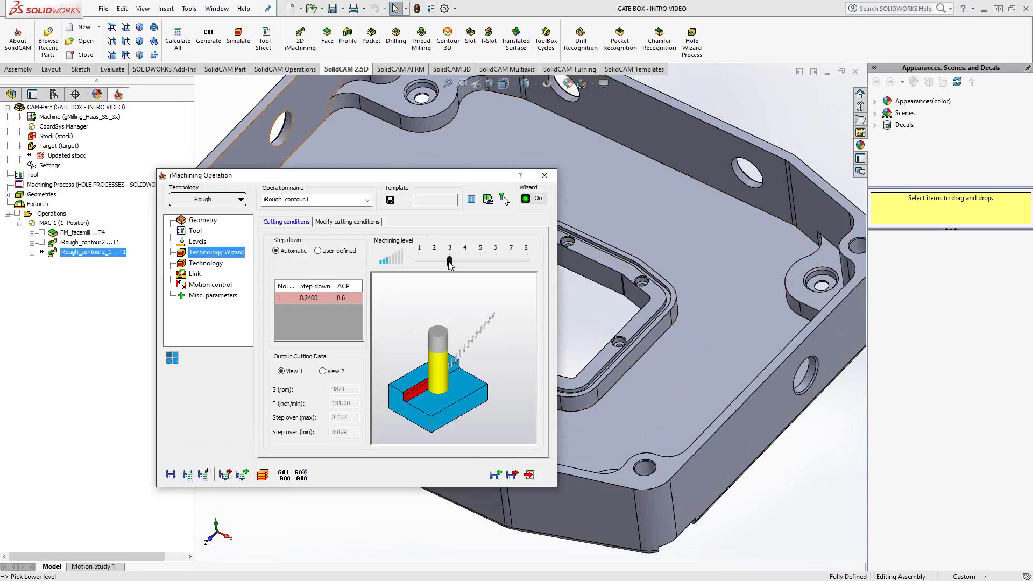
pyautogui.moveTo(449, 261); pyautogui.dragTo(527, 261)
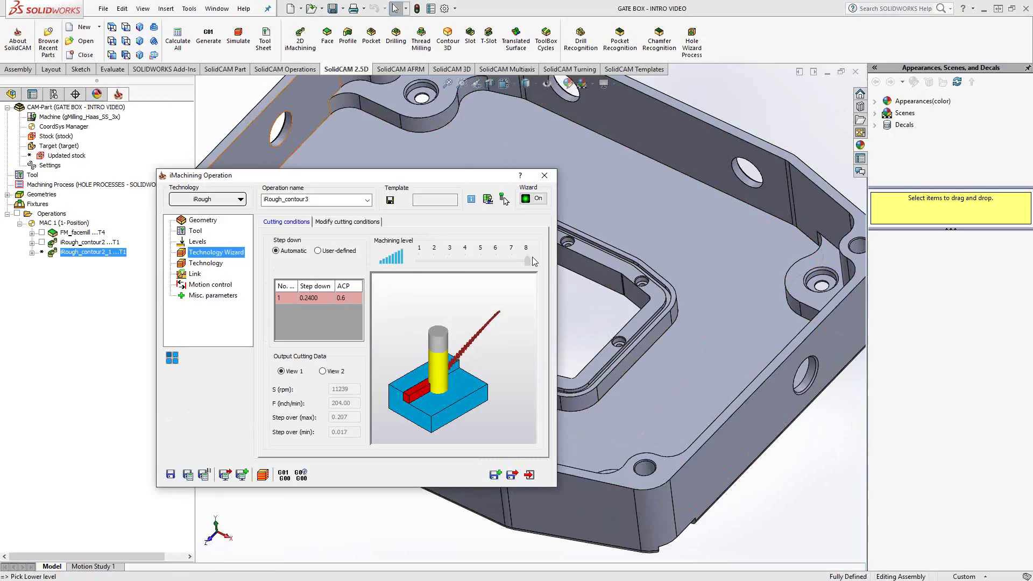
pyautogui.click(188, 476)
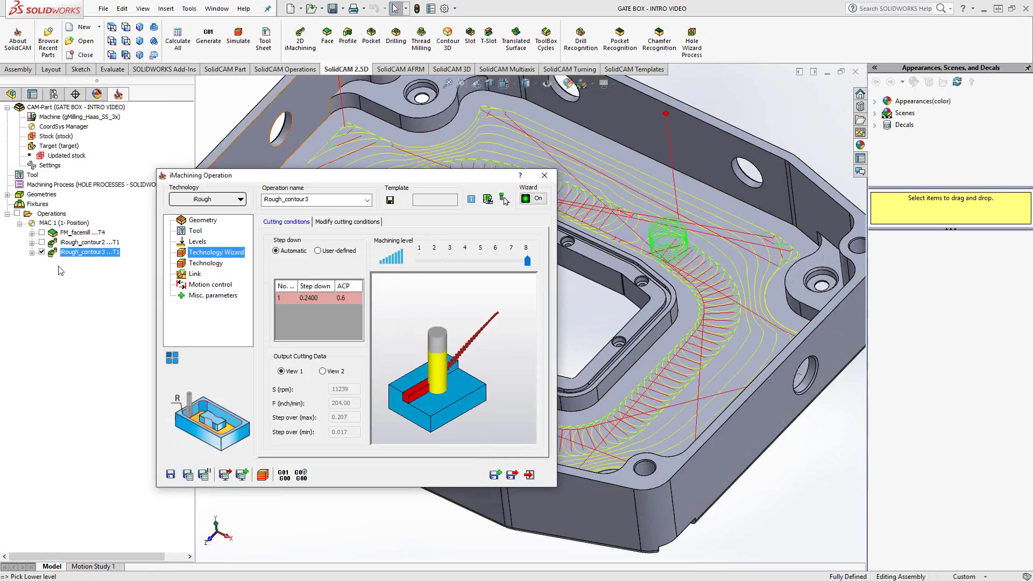
pyautogui.click(529, 474)
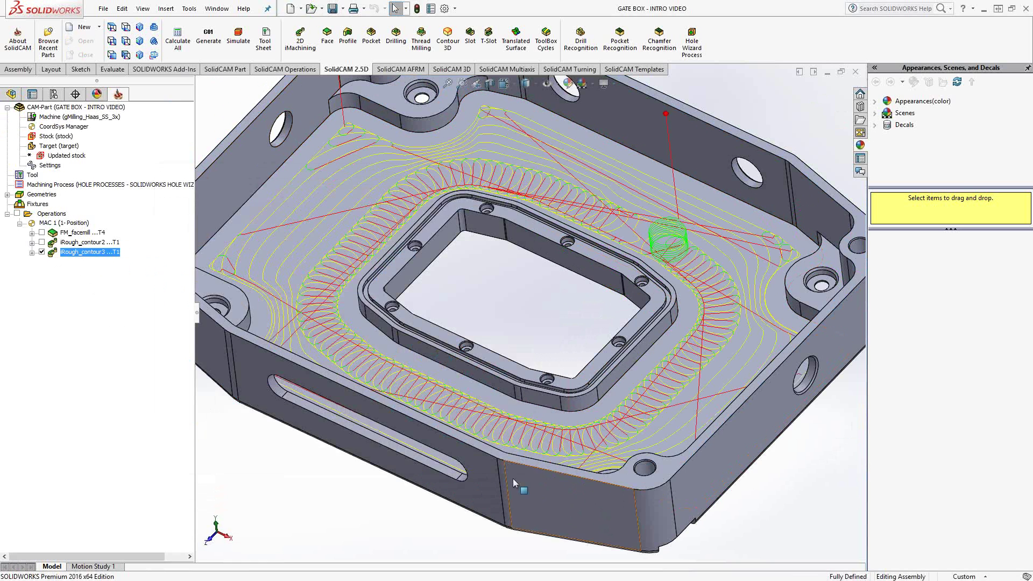
# Examine the floor roughing toolpath from above and at an angle, checking the helical entry, the moves around the central frame and the corner regions.
pyautogui.rightClick(824, 277)
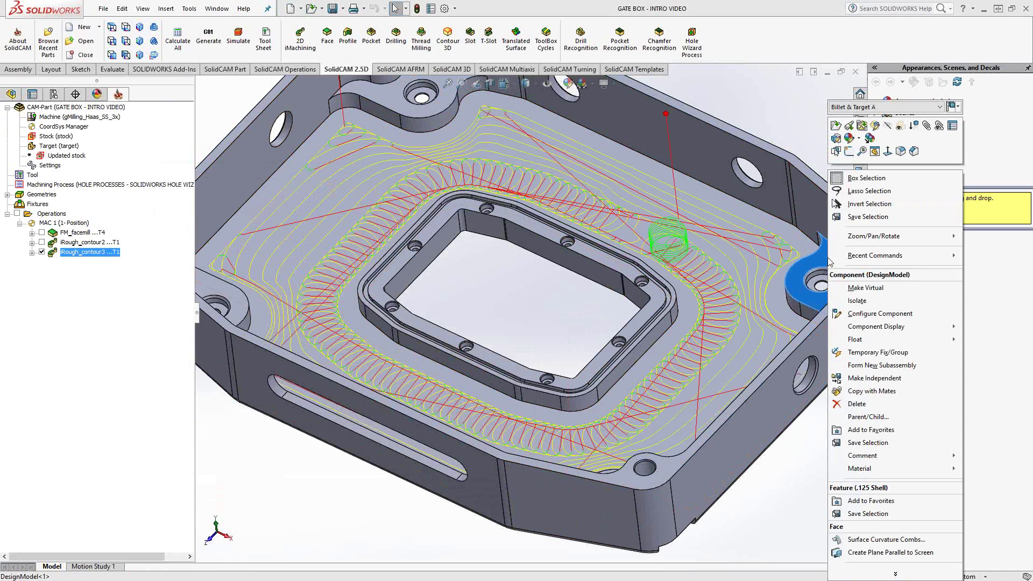
pyautogui.click(887, 152)
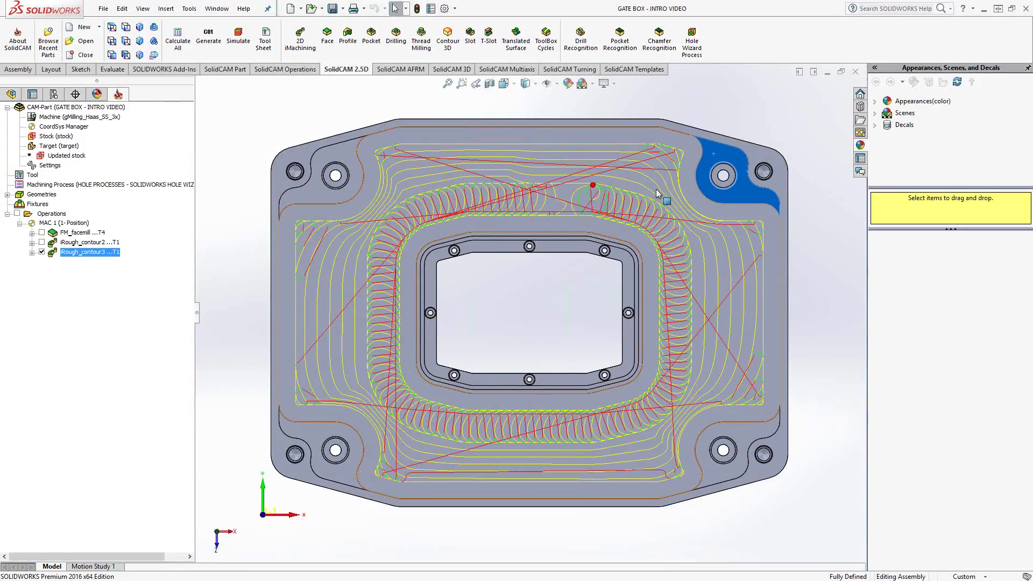
pyautogui.moveTo(656, 190); pyautogui.dragTo(601, 192, button='middle')
pyautogui.scroll(-3, 653, 209)
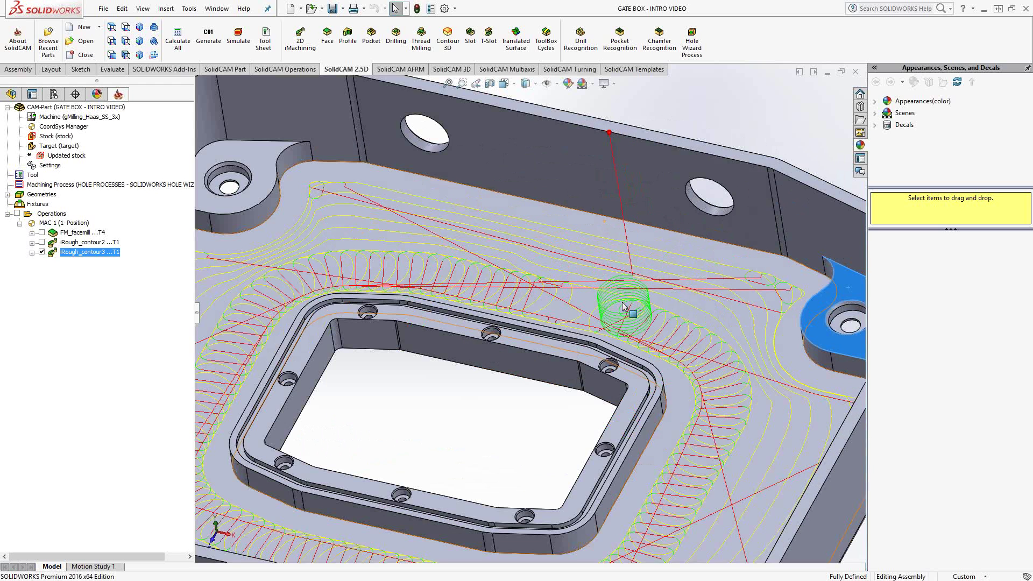
pyautogui.scroll(3, 611, 290)
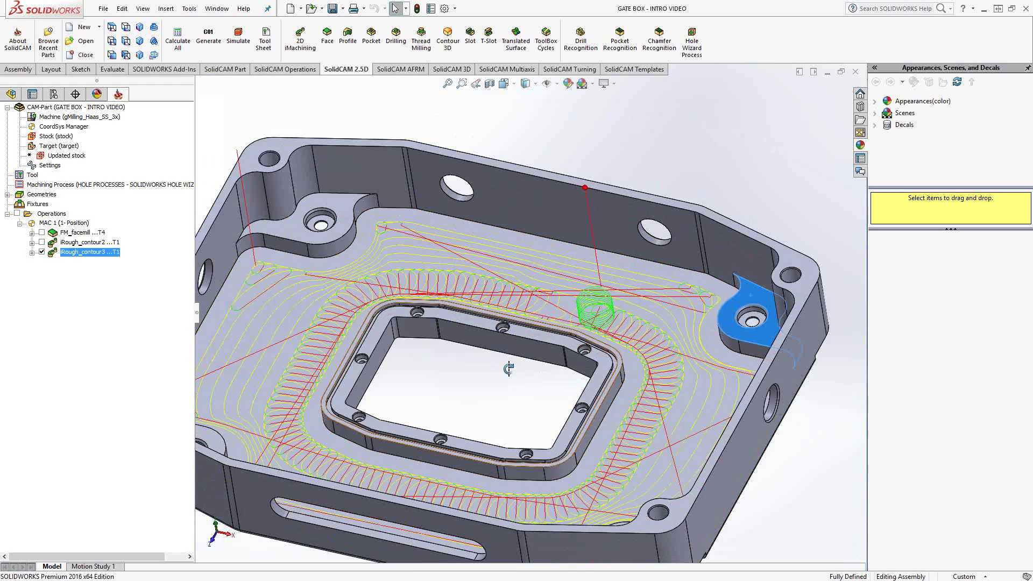
pyautogui.moveTo(355, 387); pyautogui.dragTo(357, 431, button='middle')
pyautogui.scroll(-3, 356, 430)
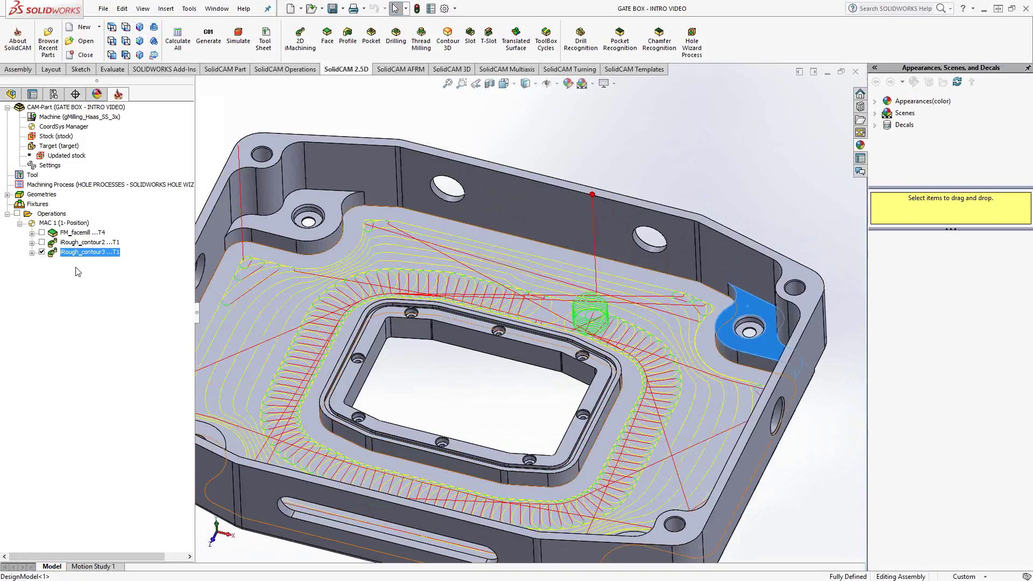
pyautogui.moveTo(237, 269); pyautogui.dragTo(249, 259, button='middle')
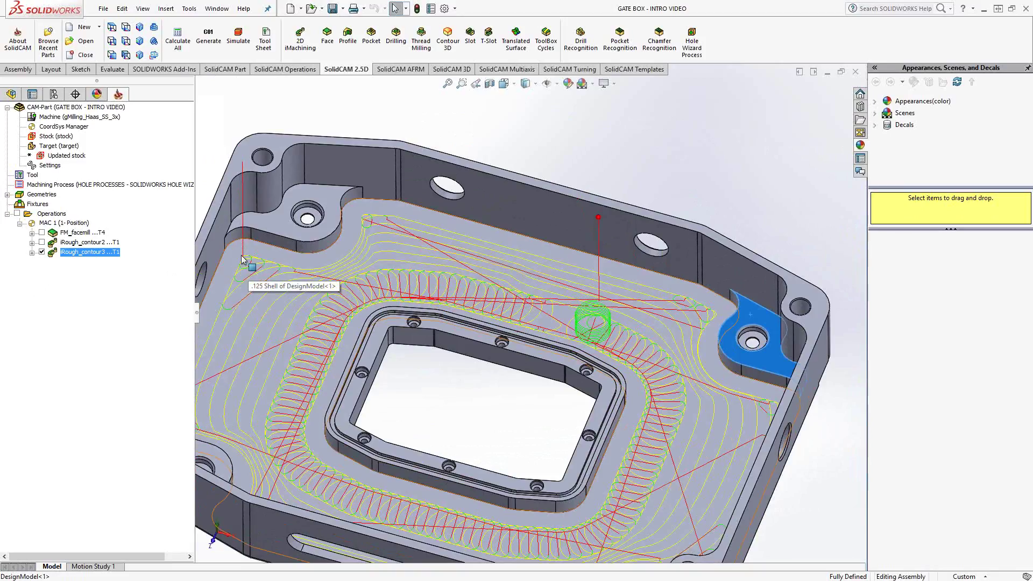
# Hide the iRough_contour3 toolpath, save a copy of that operation and change the copy's technology to iRest.
pyautogui.click(42, 252)
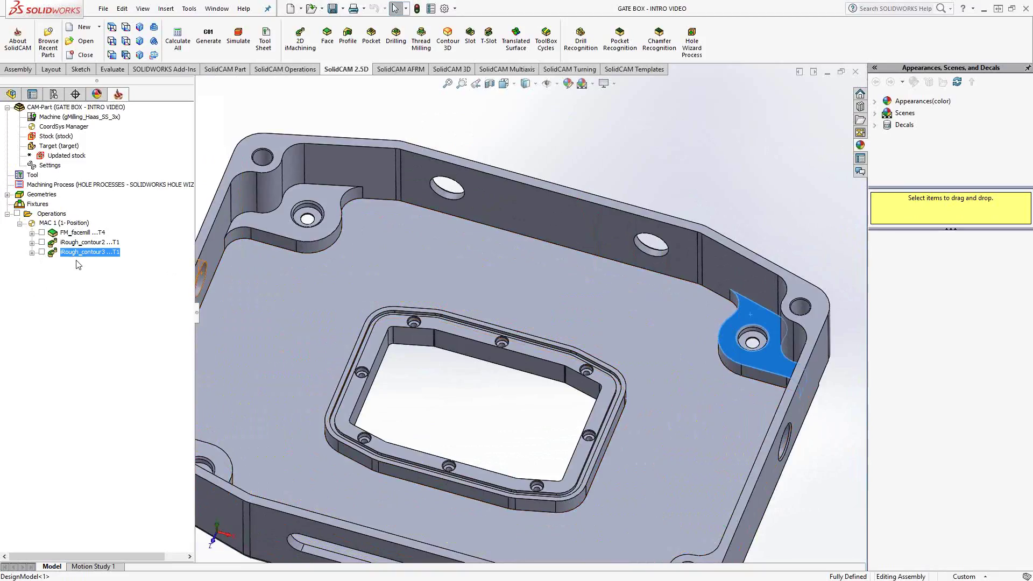
pyautogui.doubleClick(71, 257)
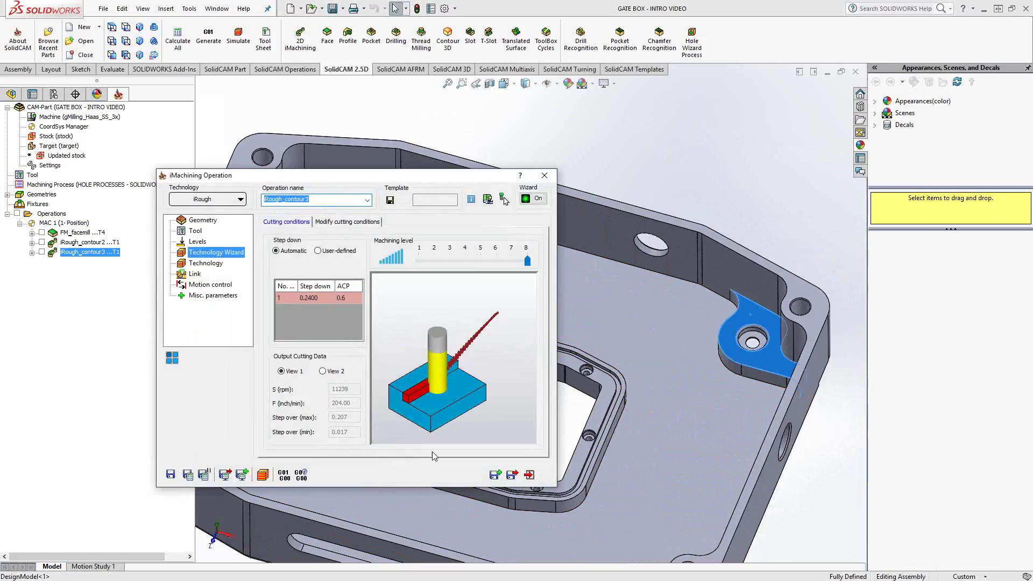
pyautogui.click(495, 476)
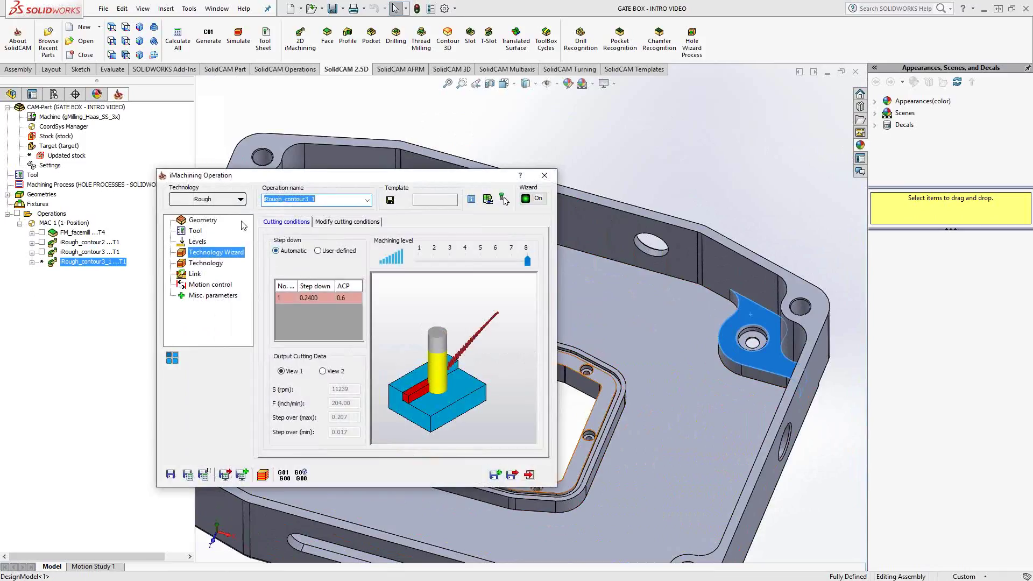
pyautogui.click(240, 200)
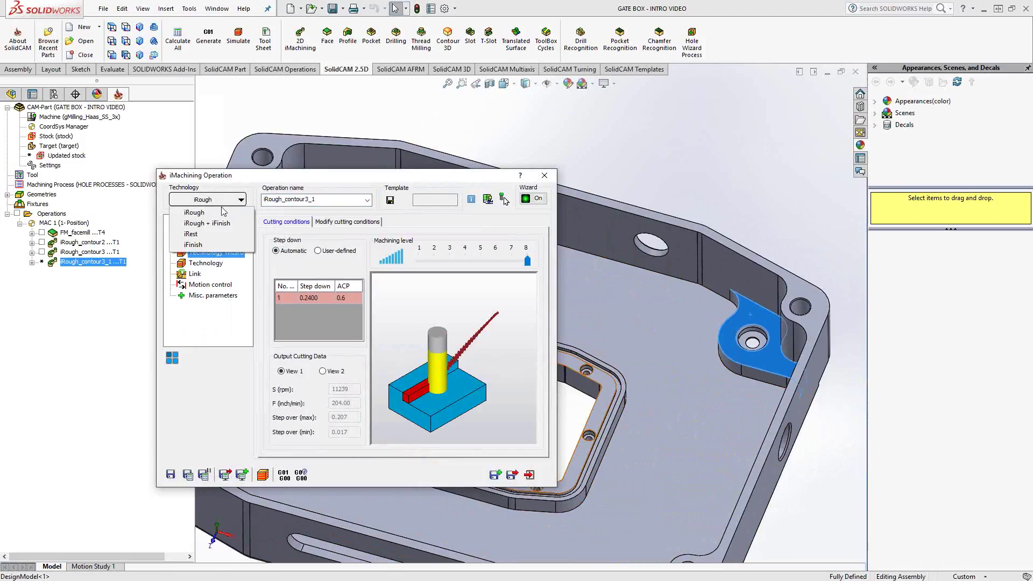
pyautogui.click(188, 237)
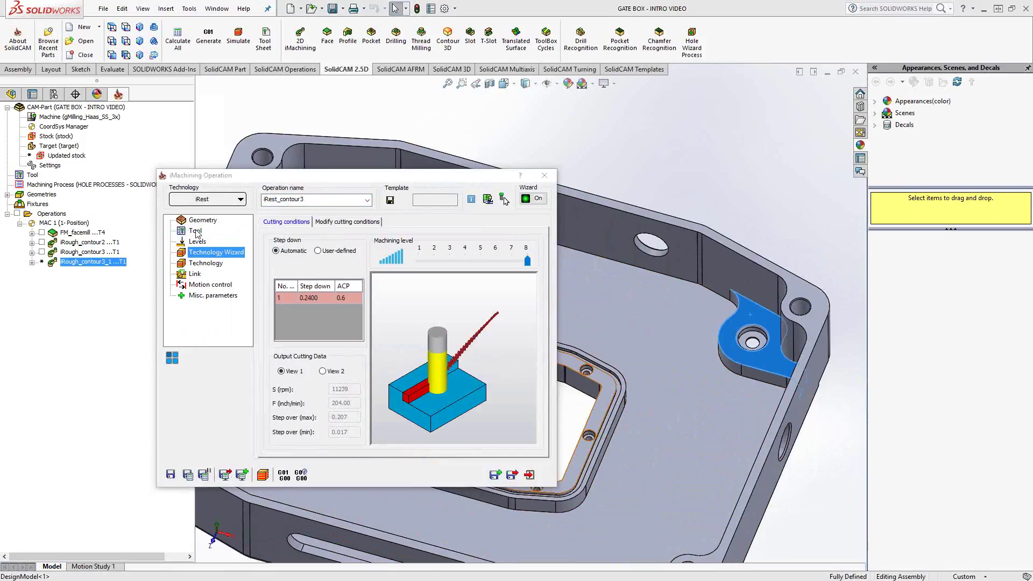
# Assign tool 2, the 0.25 inch four-flute roughing end mill, to the iRest operation and set its machining level to 8.
pyautogui.click(195, 232)
pyautogui.click(346, 389)
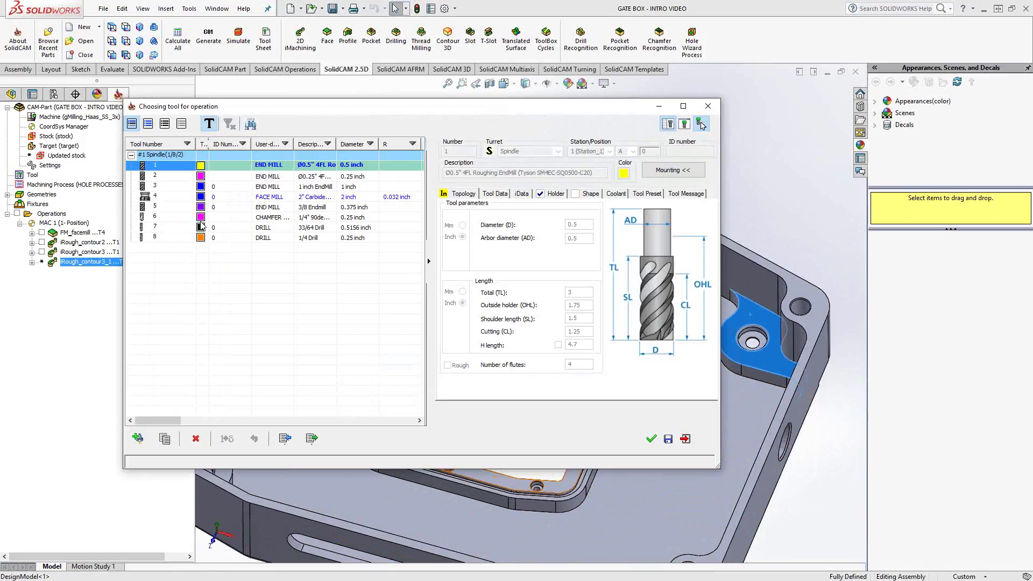
pyautogui.click(160, 176)
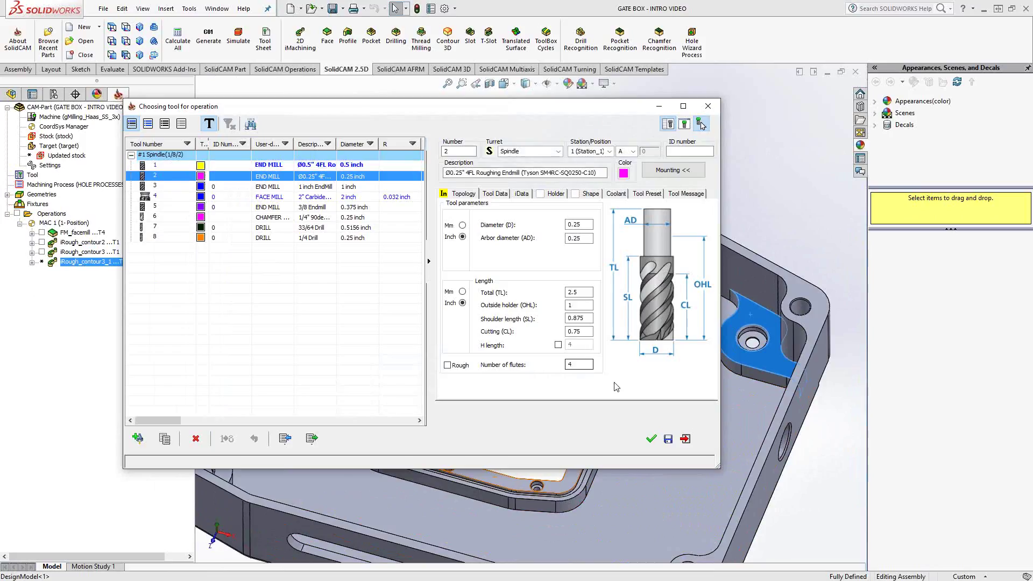
pyautogui.click(651, 439)
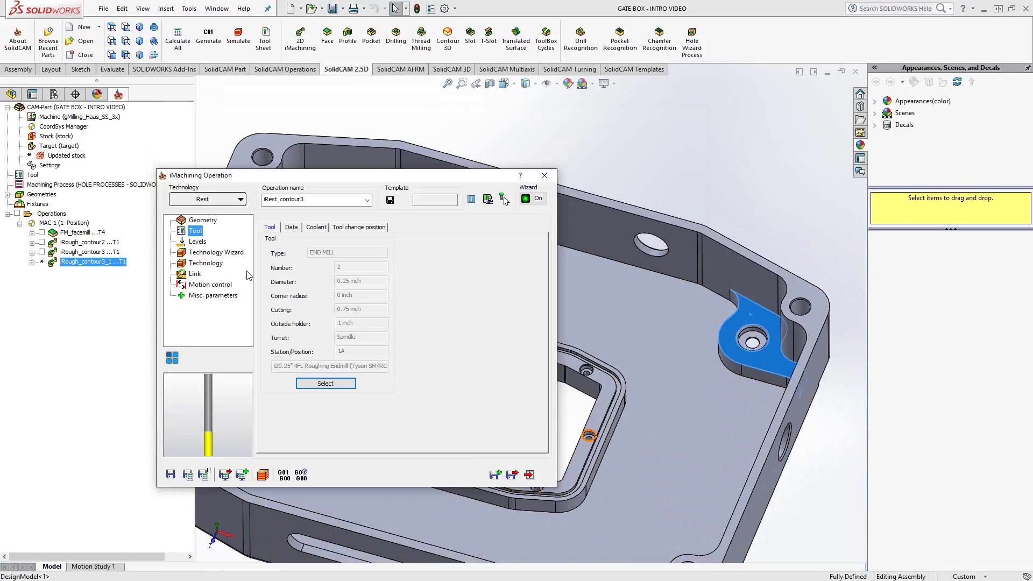
pyautogui.click(207, 255)
pyautogui.moveTo(449, 261); pyautogui.dragTo(527, 261)
# Check the iRest parent operation, keeping iRough_contour3, and restrict the rest material to corners only.
pyautogui.click(200, 263)
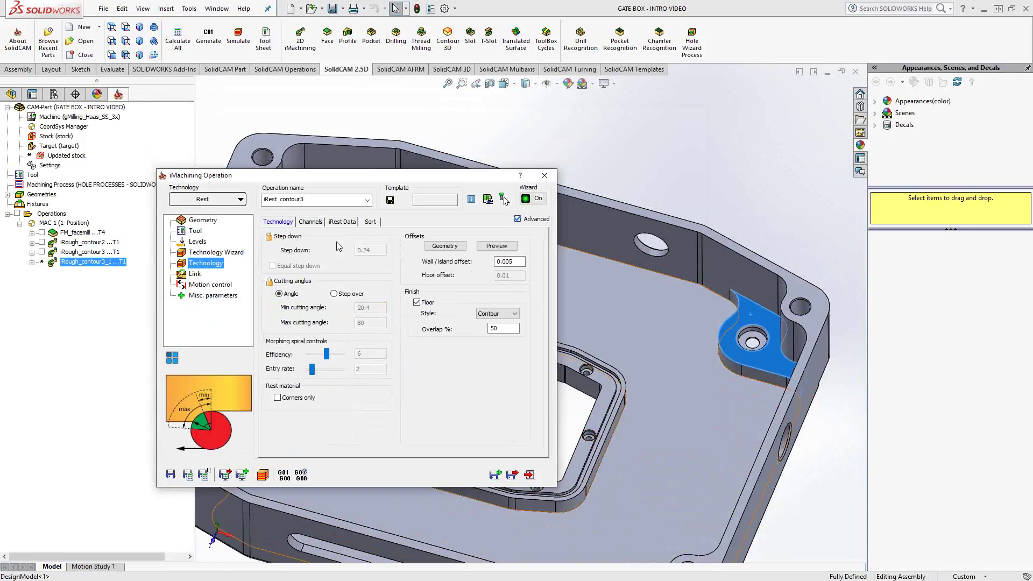
pyautogui.click(342, 222)
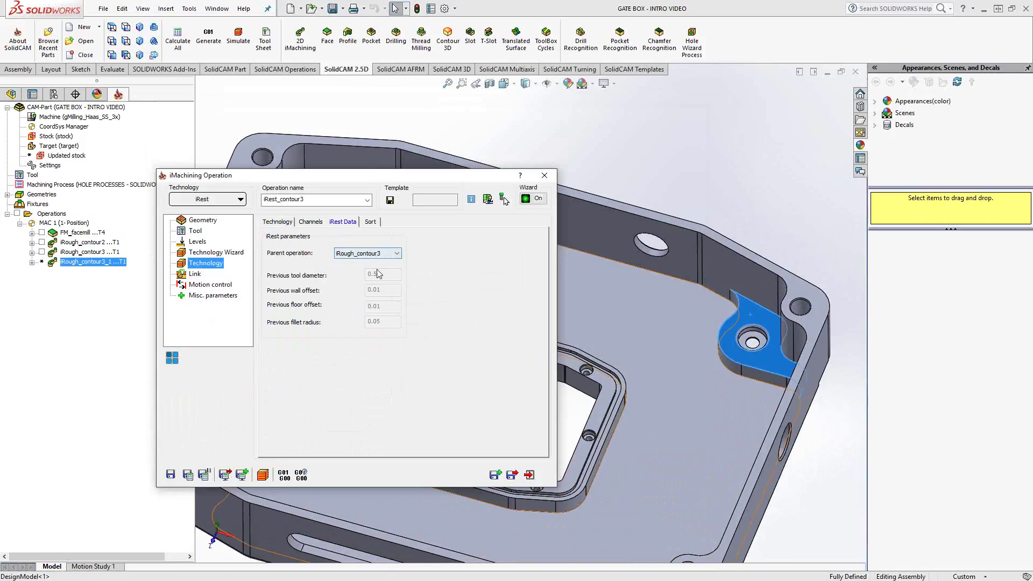
pyautogui.click(397, 257)
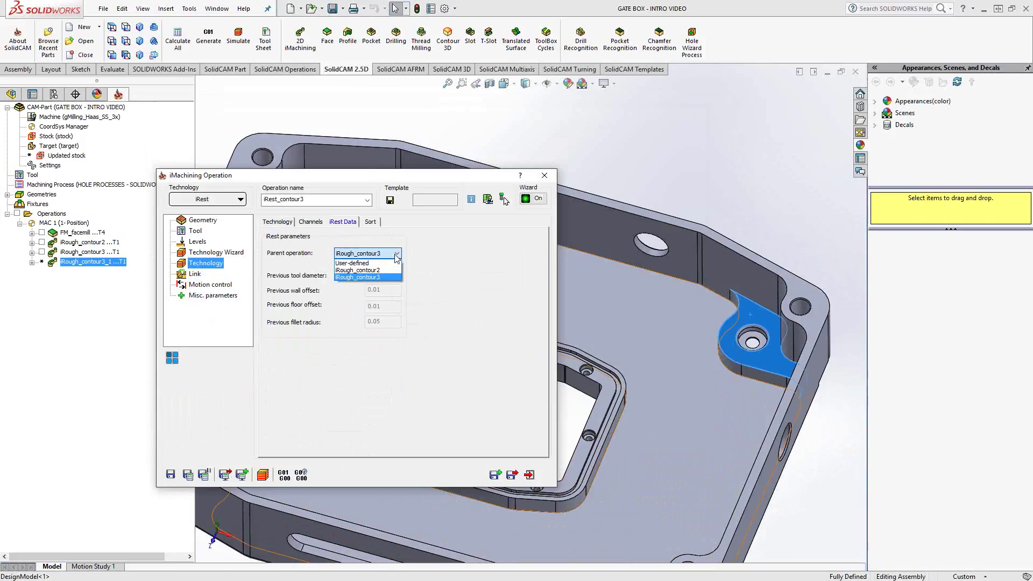
pyautogui.click(442, 262)
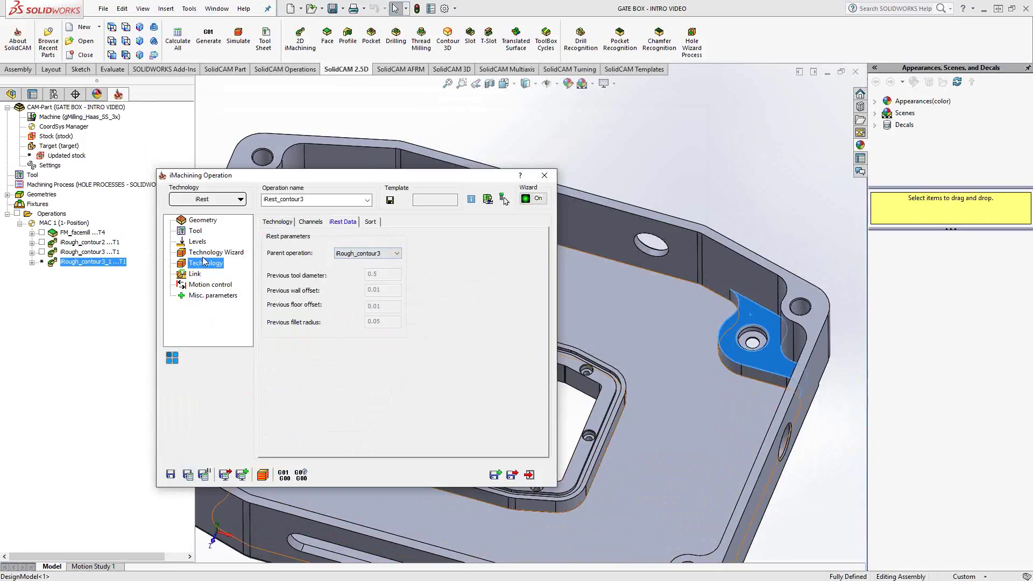
pyautogui.click(278, 222)
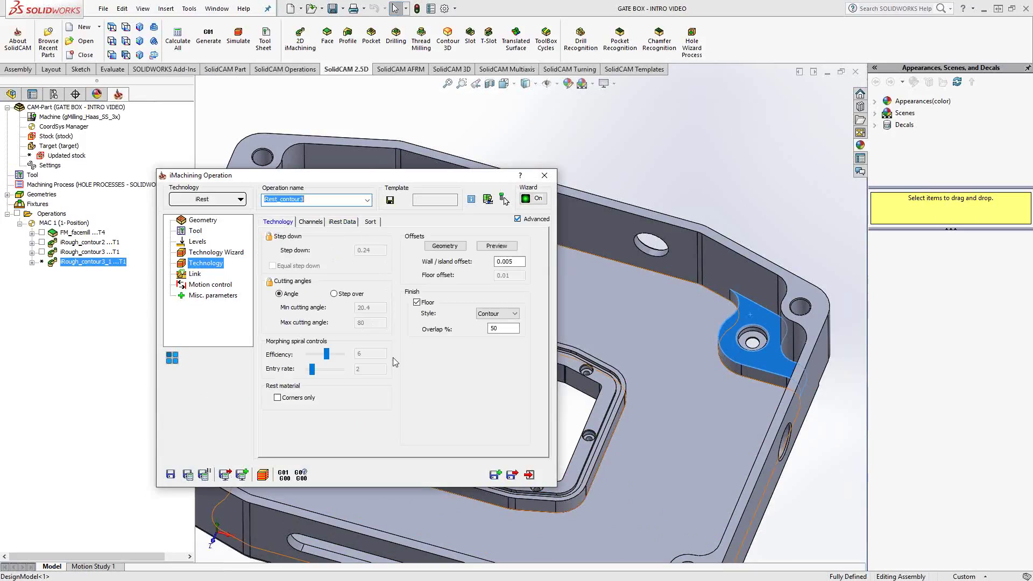
pyautogui.click(278, 398)
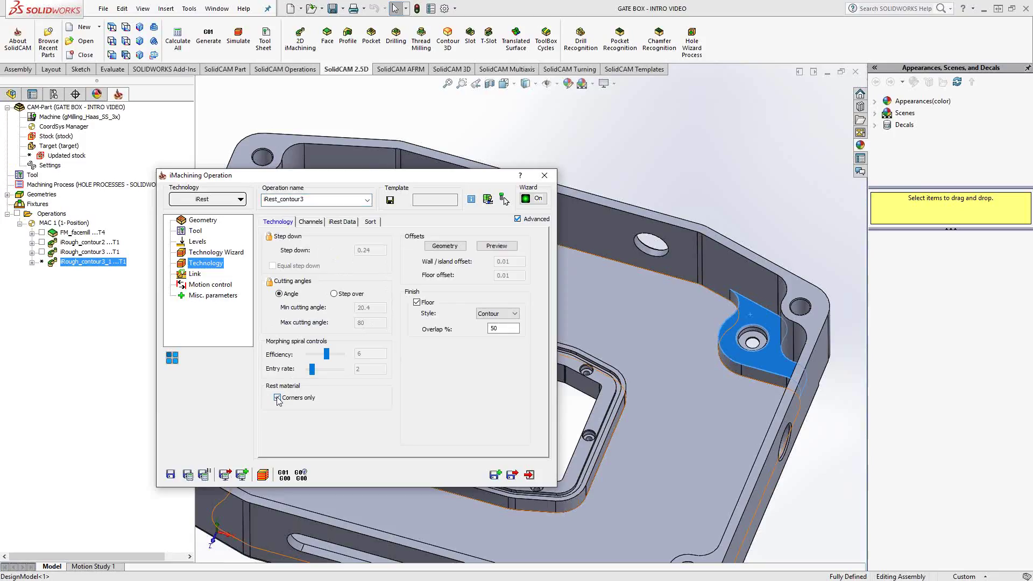
# Turn off floor finishing in the iRest operation, keep its rest material limited to corners only, and save and calculate it.
pyautogui.click(416, 303)
pyautogui.click(188, 475)
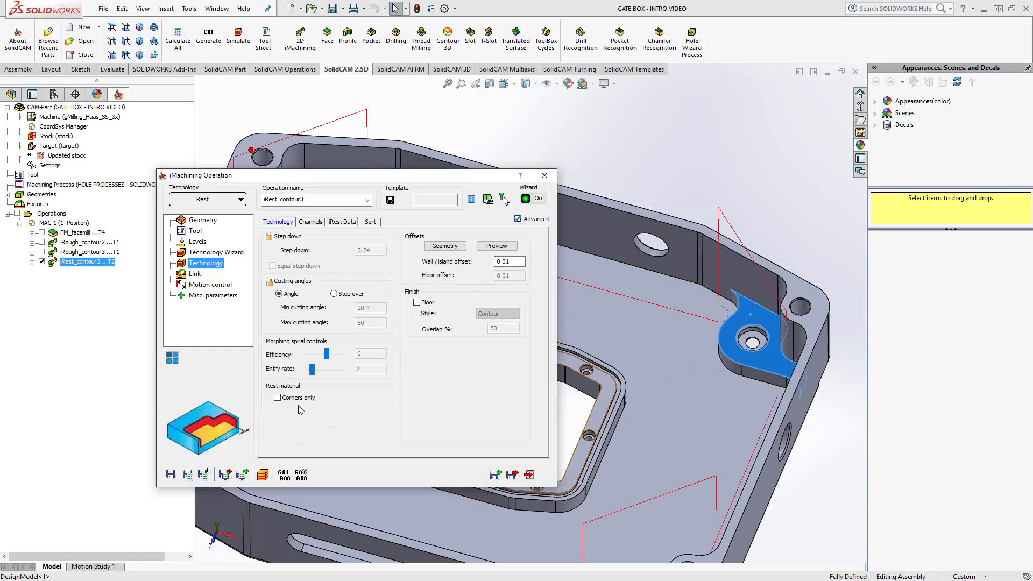
pyautogui.click(277, 398)
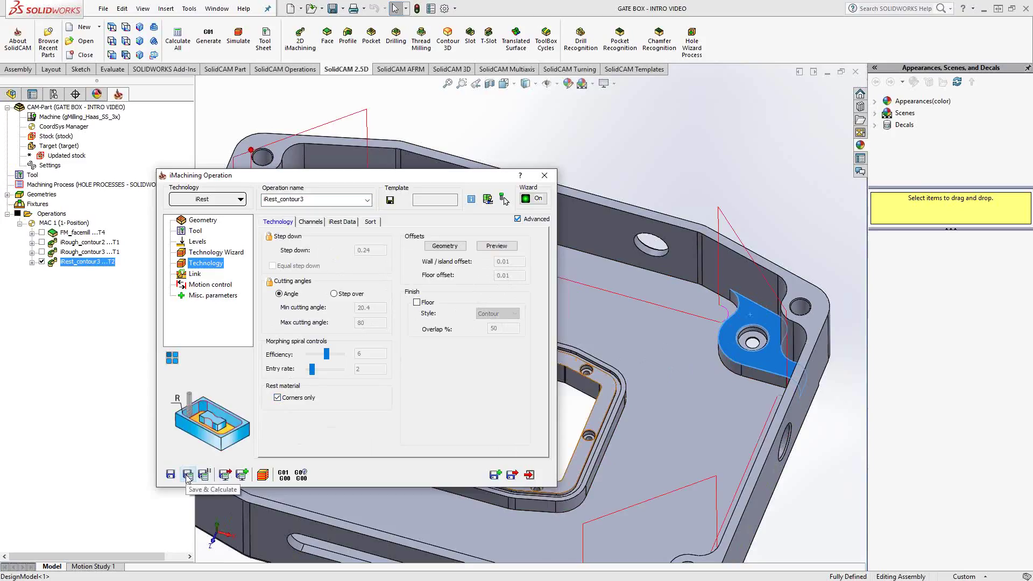
pyautogui.click(545, 175)
# Examine the iRest toolpath in the pocket corners and hide it.
pyautogui.moveTo(463, 261); pyautogui.dragTo(370, 215, button='middle')
pyautogui.scroll(-3, 371, 223)
pyautogui.scroll(5, 350, 350)
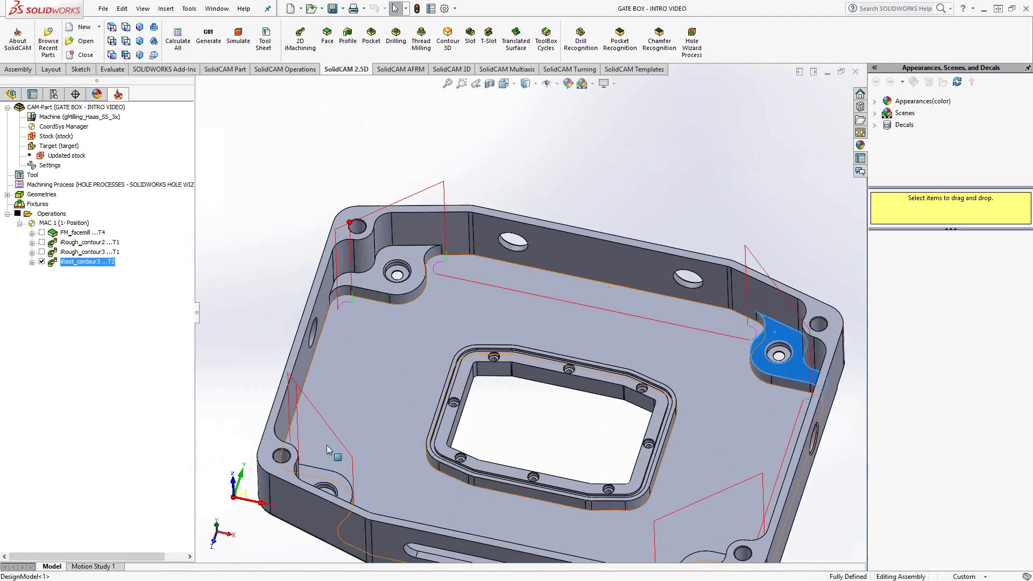
pyautogui.moveTo(329, 449); pyautogui.dragTo(301, 376, button='middle')
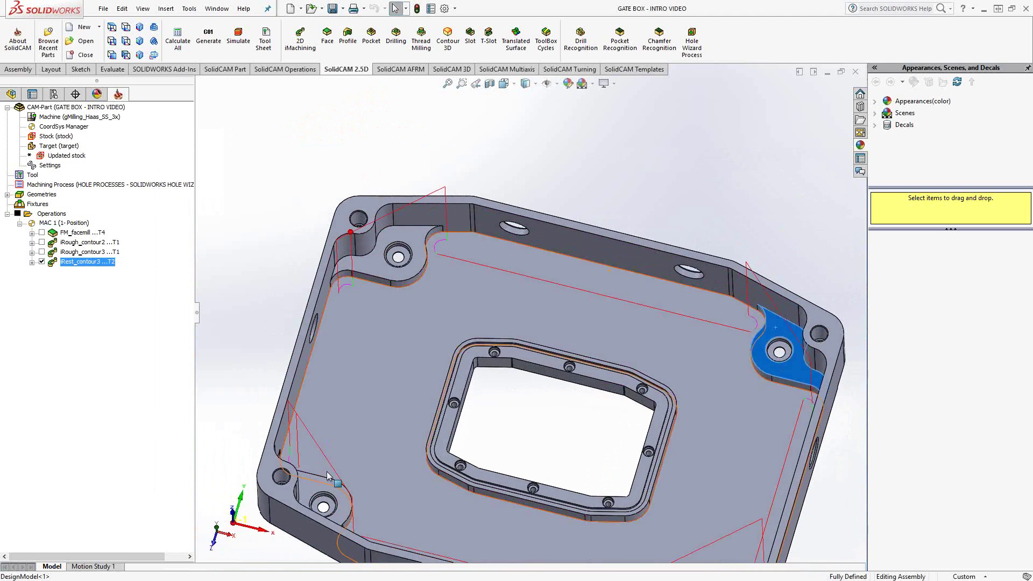
pyautogui.click(43, 262)
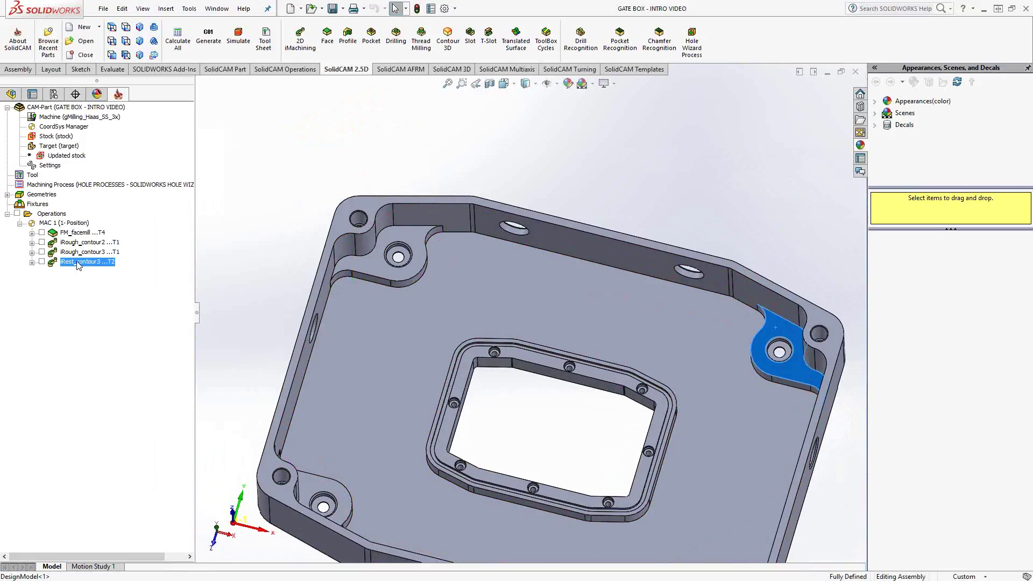
# Change the iRest_contour3 operation's technology to iFinish and set its wall/island offset to 0.
pyautogui.doubleClick(79, 263)
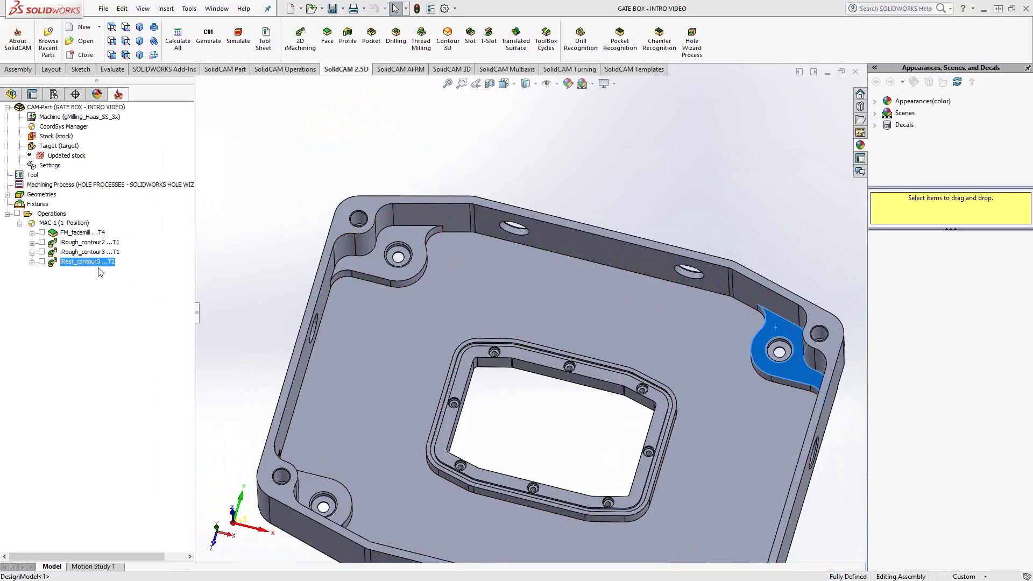
pyautogui.click(234, 200)
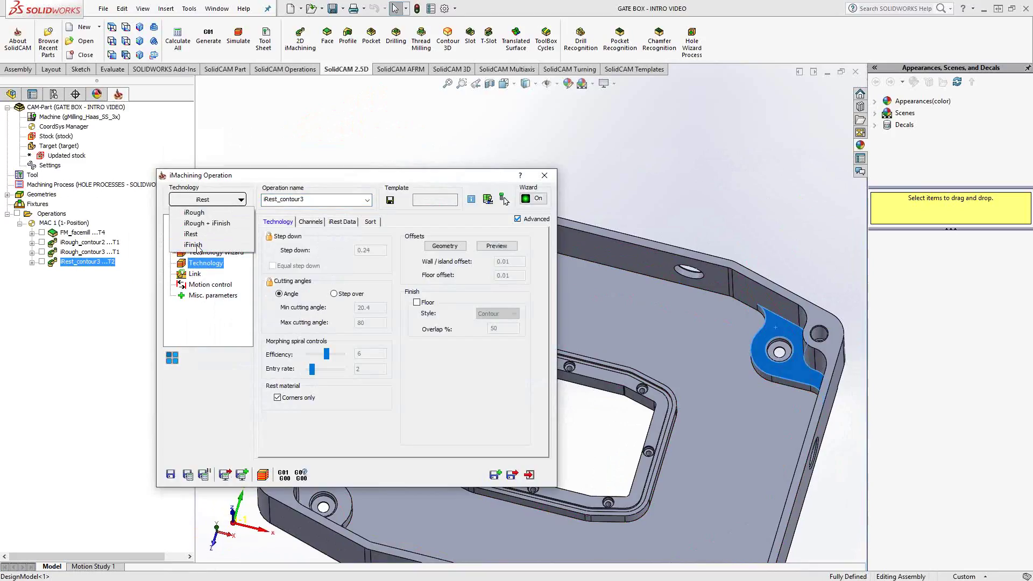
pyautogui.click(195, 250)
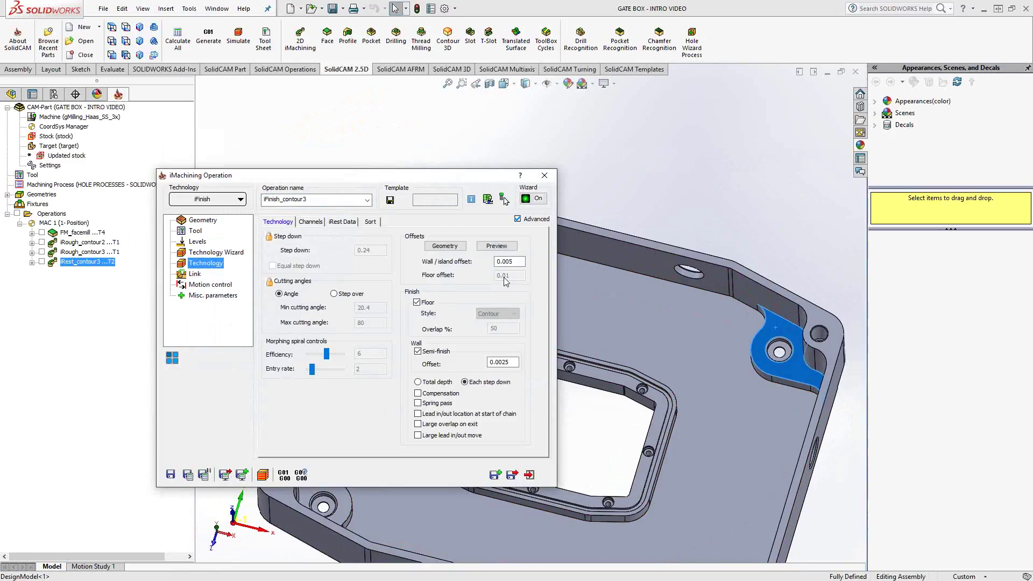
pyautogui.click(511, 262)
pyautogui.doubleClick(514, 267)
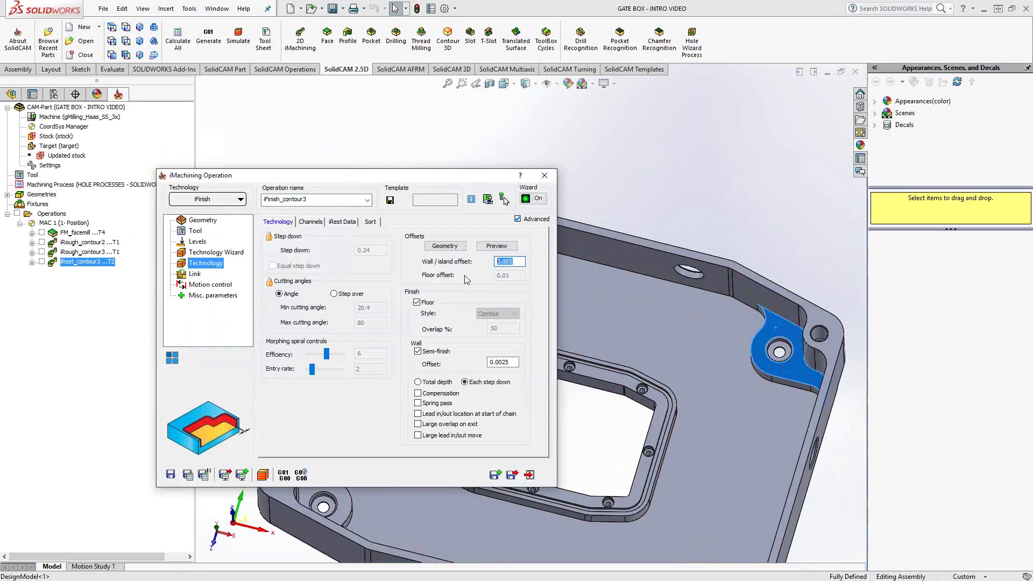
pyautogui.write('0')
# Enable Contour-style floor finishing without wall semi-finishing, calculate the iFinish operation, and hide its toolpath after viewing it.
pyautogui.click(417, 303)
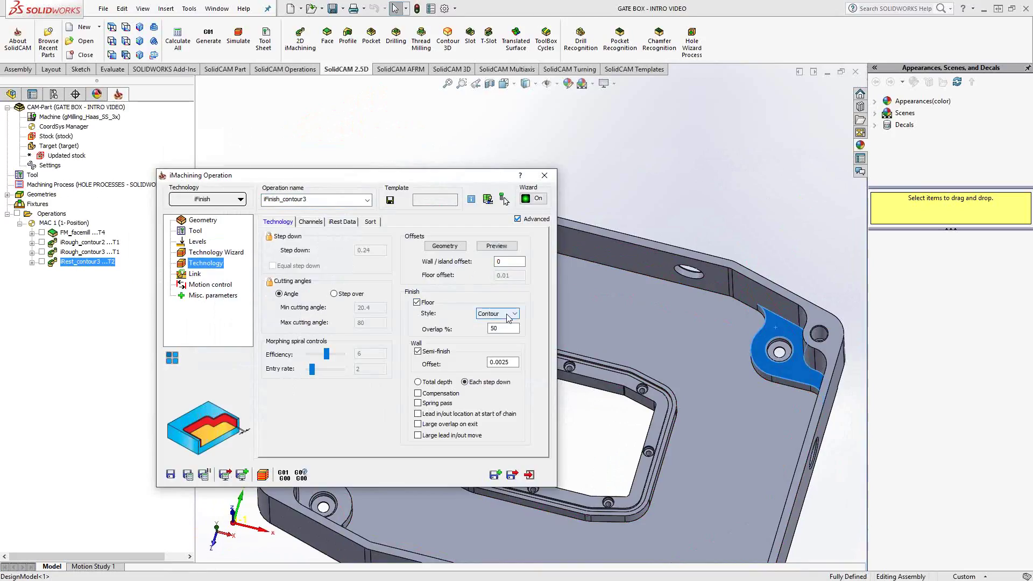
pyautogui.click(418, 351)
pyautogui.click(515, 313)
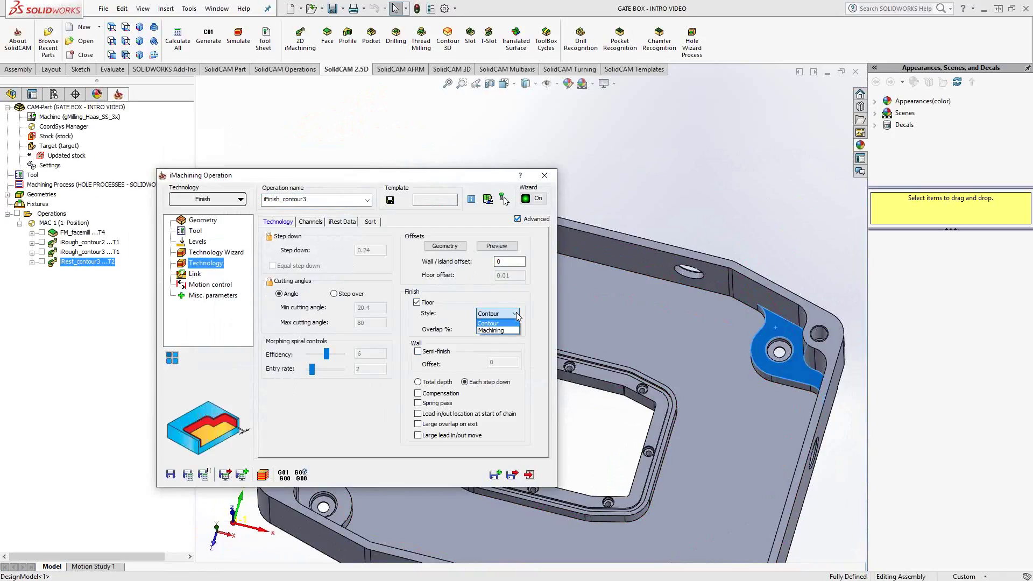
pyautogui.click(518, 296)
pyautogui.click(189, 474)
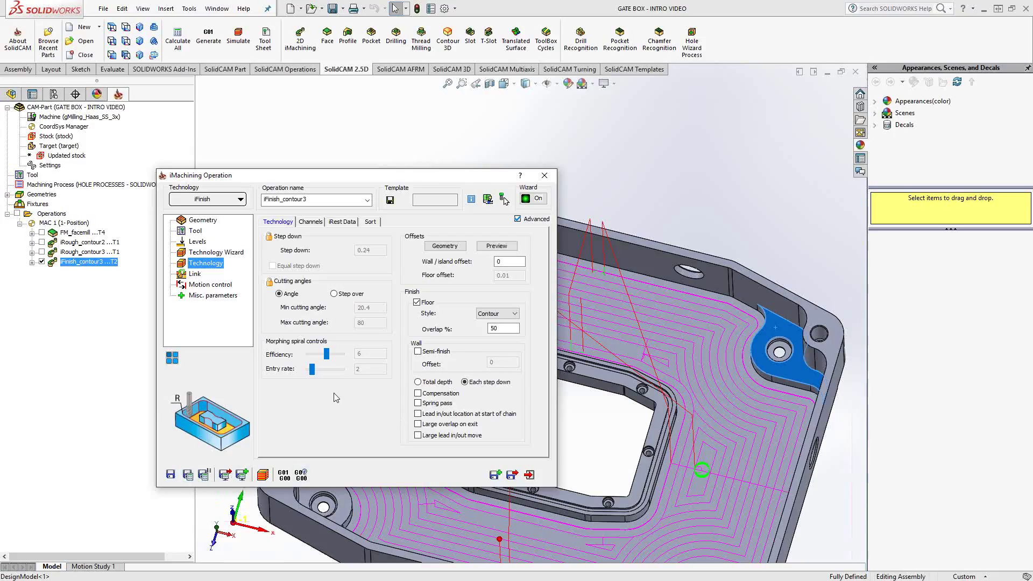
pyautogui.moveTo(682, 444); pyautogui.dragTo(698, 403, button='middle')
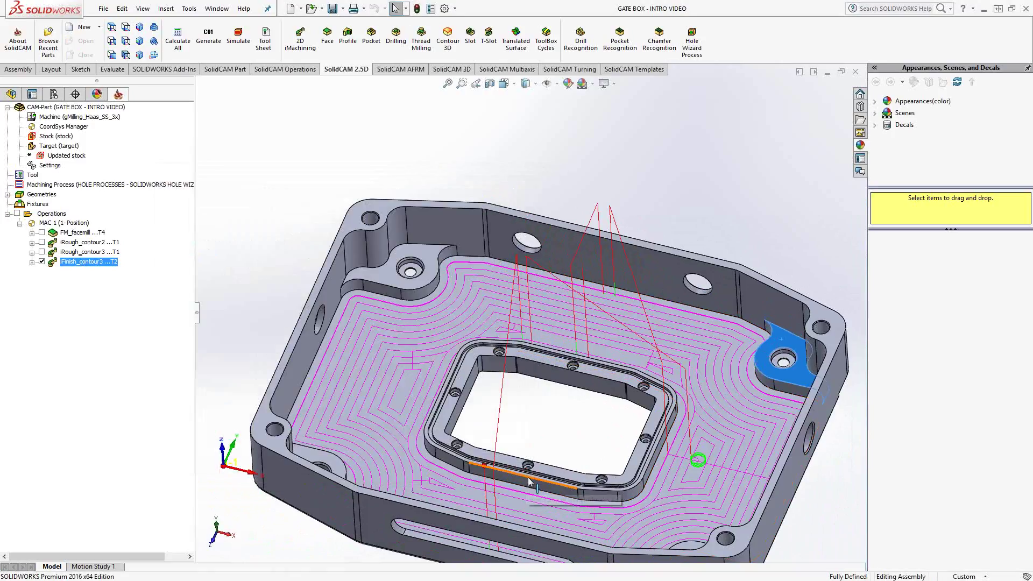
pyautogui.click(42, 262)
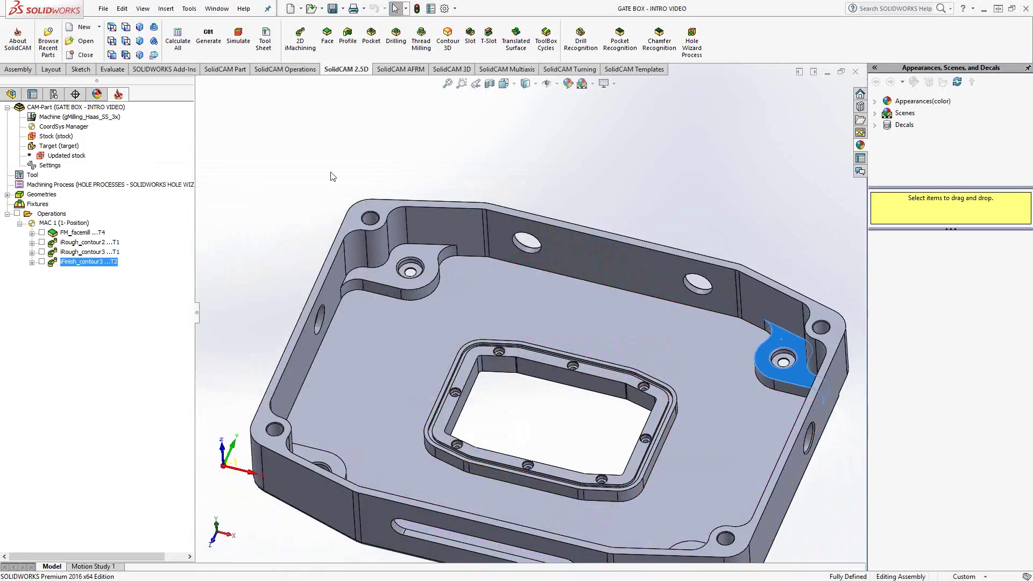